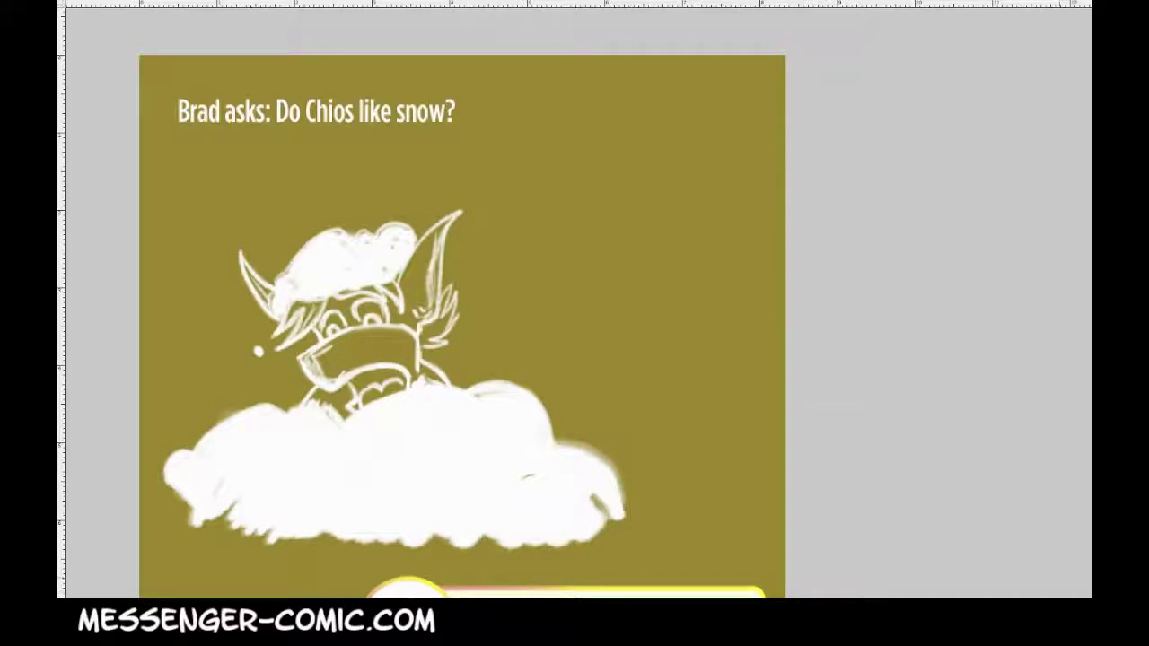
Step: Draw faint horizontal guide lines for lettering in the empty area beside the character's pointed ear
{"action": "mouse_move", "coordinate": [622, 263]}
{"action": "left_mouse_down"}
{"action": "mouse_move", "coordinate": [648, 256]}
{"action": "mouse_move", "coordinate": [673, 270]}
{"action": "left_mouse_up"}
{"action": "key", "text": "ctrl+z"}
{"action": "key", "text": "ctrl+plus"}
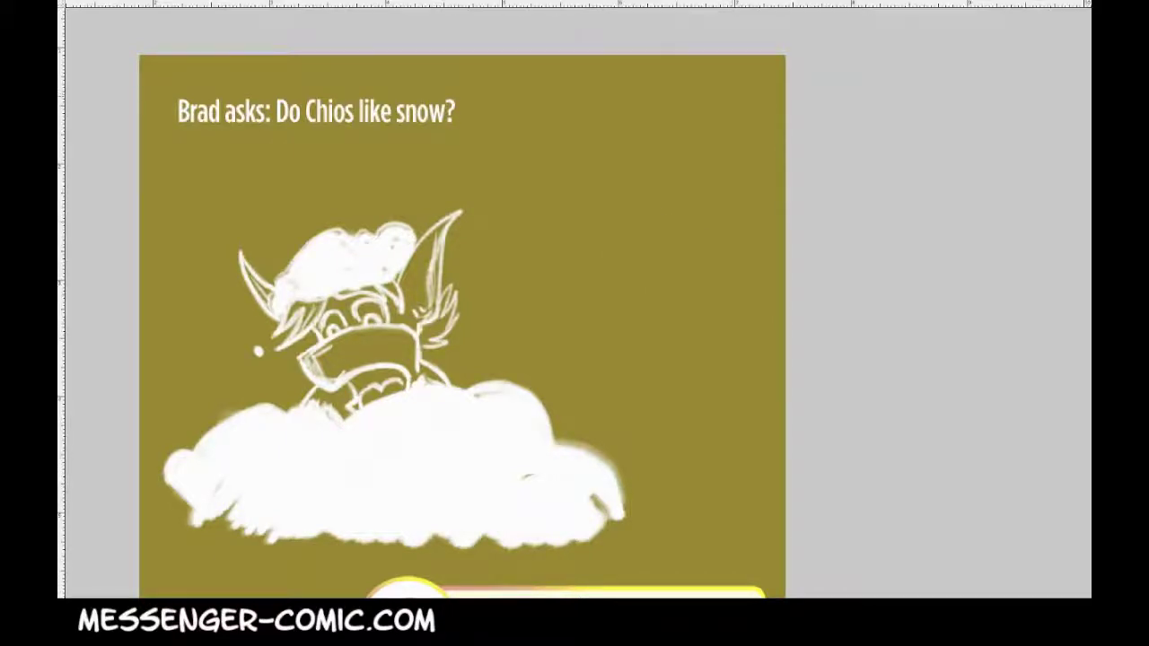
{"action": "key", "text": "ctrl+plus"}
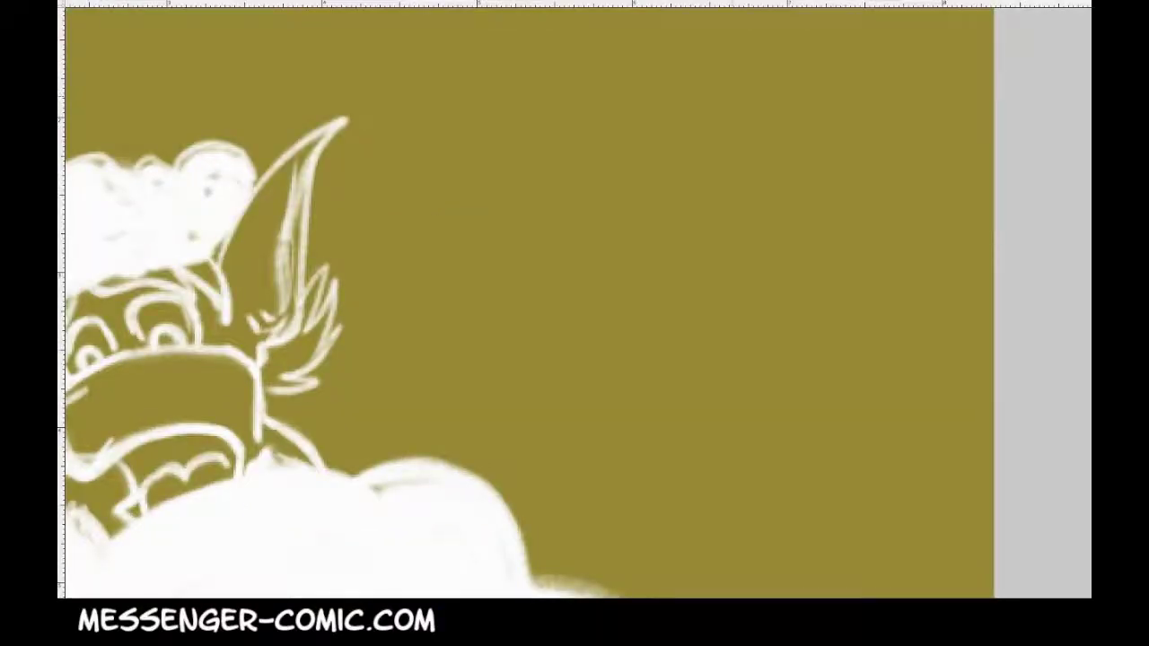
{"action": "key", "text": "ctrl+minus"}
{"action": "left_click_drag", "start_coordinate": [403, 167], "coordinate": [239, 251]}
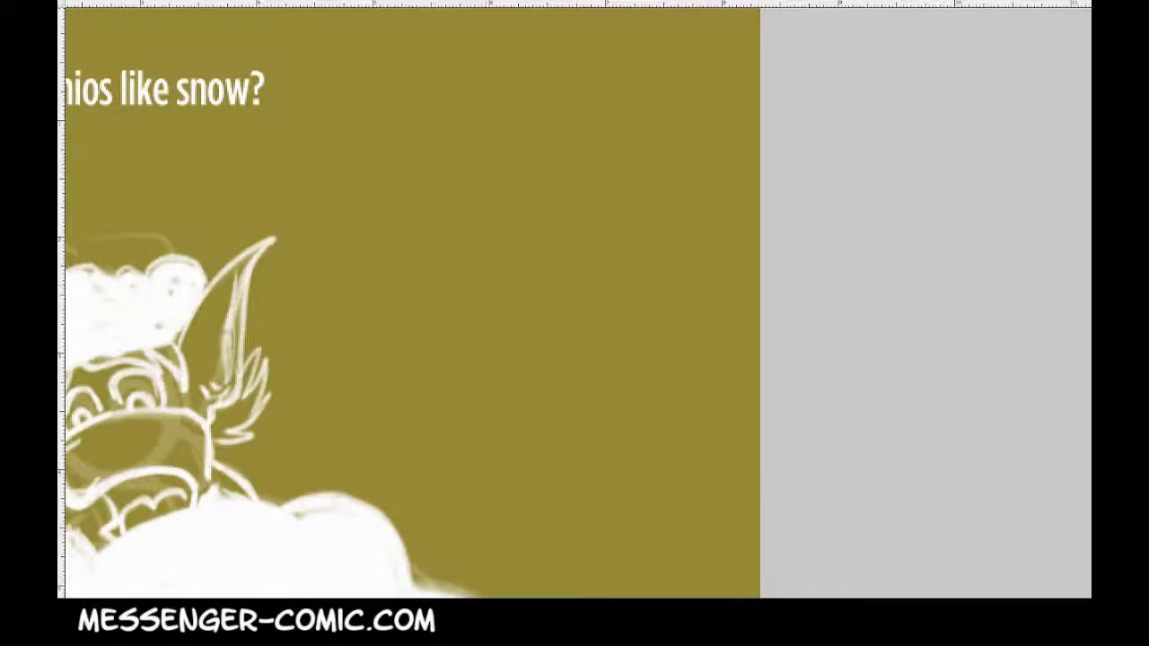
{"action": "left_click_drag", "start_coordinate": [344, 245], "coordinate": [701, 245]}
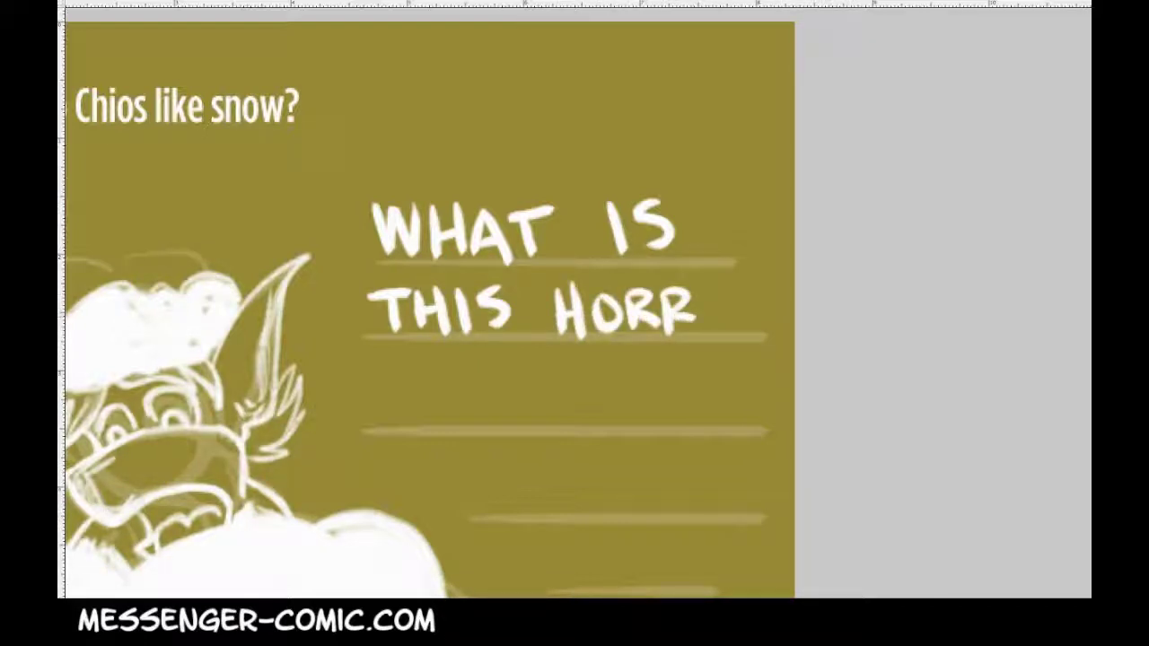
Step: Hand-letter "WHAT IS THIS" in white on the uppermost guide line
{"action": "mouse_move", "coordinate": [566, 289]}
{"action": "left_mouse_down"}
{"action": "mouse_move", "coordinate": [575, 330]}
{"action": "mouse_move", "coordinate": [594, 305]}
{"action": "mouse_move", "coordinate": [682, 309]}
{"action": "left_mouse_up"}
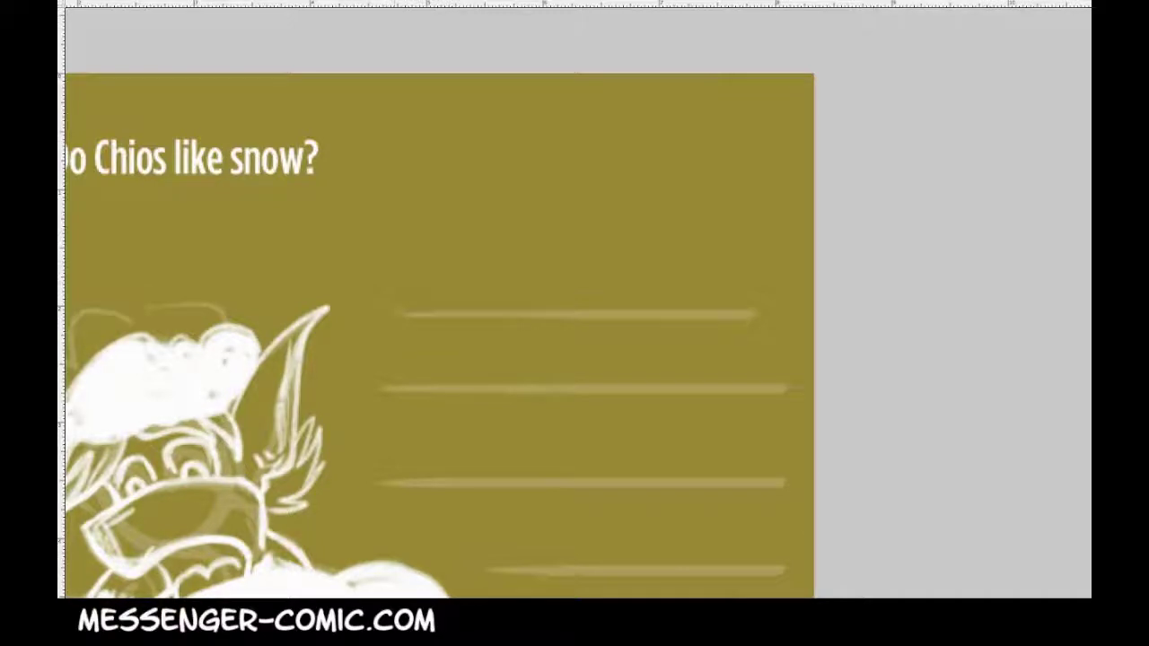
{"action": "key", "text": "ctrl+minus"}
{"action": "key", "text": "ctrl+minus"}
{"action": "key", "text": "ctrl+minus"}
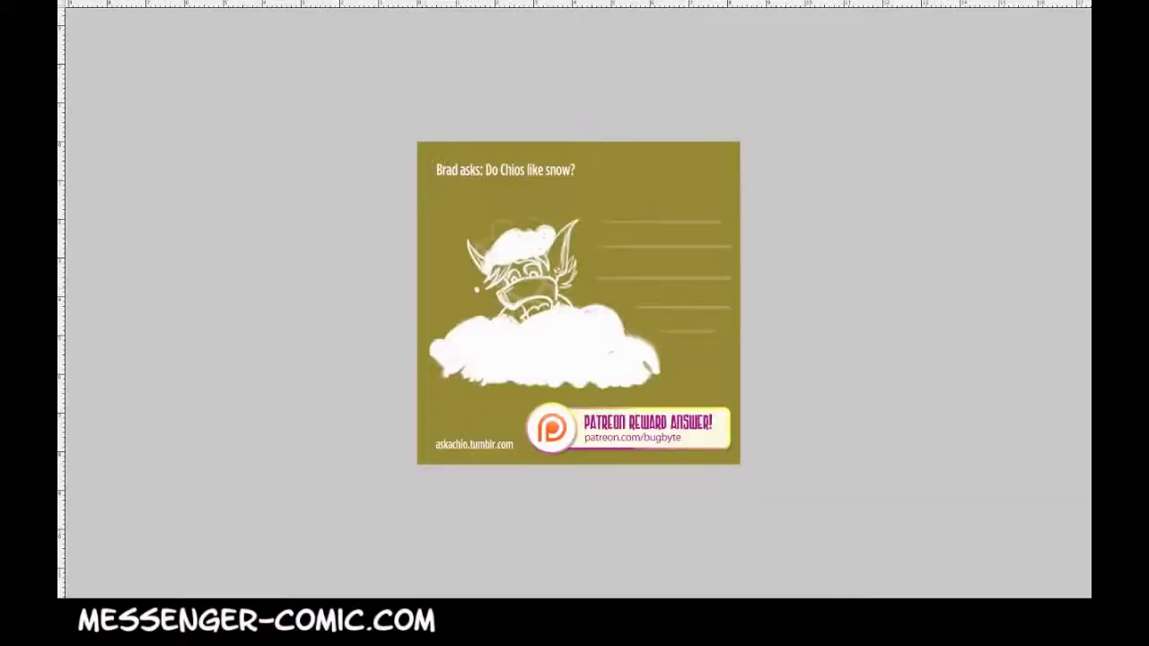
{"action": "key", "text": "ctrl+plus"}
{"action": "key", "text": "ctrl+plus"}
{"action": "key", "text": "ctrl+plus"}
{"action": "left_click_drag", "start_coordinate": [578, 304], "coordinate": [388, 552]}
{"action": "mouse_move", "coordinate": [574, 323]}
{"action": "left_mouse_down"}
{"action": "mouse_move", "coordinate": [530, 375]}
{"action": "mouse_move", "coordinate": [534, 339]}
{"action": "mouse_move", "coordinate": [569, 299]}
{"action": "mouse_move", "coordinate": [568, 309]}
{"action": "left_mouse_up"}
{"action": "mouse_move", "coordinate": [430, 246]}
{"action": "left_mouse_down"}
{"action": "mouse_move", "coordinate": [435, 271]}
{"action": "mouse_move", "coordinate": [463, 242]}
{"action": "mouse_move", "coordinate": [471, 283]}
{"action": "mouse_move", "coordinate": [499, 262]}
{"action": "left_mouse_up"}
{"action": "mouse_move", "coordinate": [498, 237]}
{"action": "left_mouse_down"}
{"action": "mouse_move", "coordinate": [500, 286]}
{"action": "mouse_move", "coordinate": [542, 282]}
{"action": "mouse_move", "coordinate": [535, 262]}
{"action": "mouse_move", "coordinate": [571, 241]}
{"action": "left_mouse_up"}
{"action": "left_click_drag", "start_coordinate": [556, 242], "coordinate": [557, 282]}
{"action": "left_click_drag", "start_coordinate": [616, 239], "coordinate": [619, 283]}
{"action": "left_click_drag", "start_coordinate": [654, 244], "coordinate": [628, 282]}
{"action": "mouse_move", "coordinate": [698, 244]}
{"action": "left_mouse_down"}
{"action": "mouse_move", "coordinate": [698, 285]}
{"action": "mouse_move", "coordinate": [713, 247]}
{"action": "mouse_move", "coordinate": [716, 285]}
{"action": "mouse_move", "coordinate": [738, 264]}
{"action": "left_mouse_up"}
{"action": "mouse_move", "coordinate": [737, 246]}
{"action": "left_mouse_down"}
{"action": "mouse_move", "coordinate": [738, 285]}
{"action": "mouse_move", "coordinate": [754, 283]}
{"action": "left_mouse_up"}
{"action": "left_click_drag", "start_coordinate": [791, 244], "coordinate": [764, 282]}
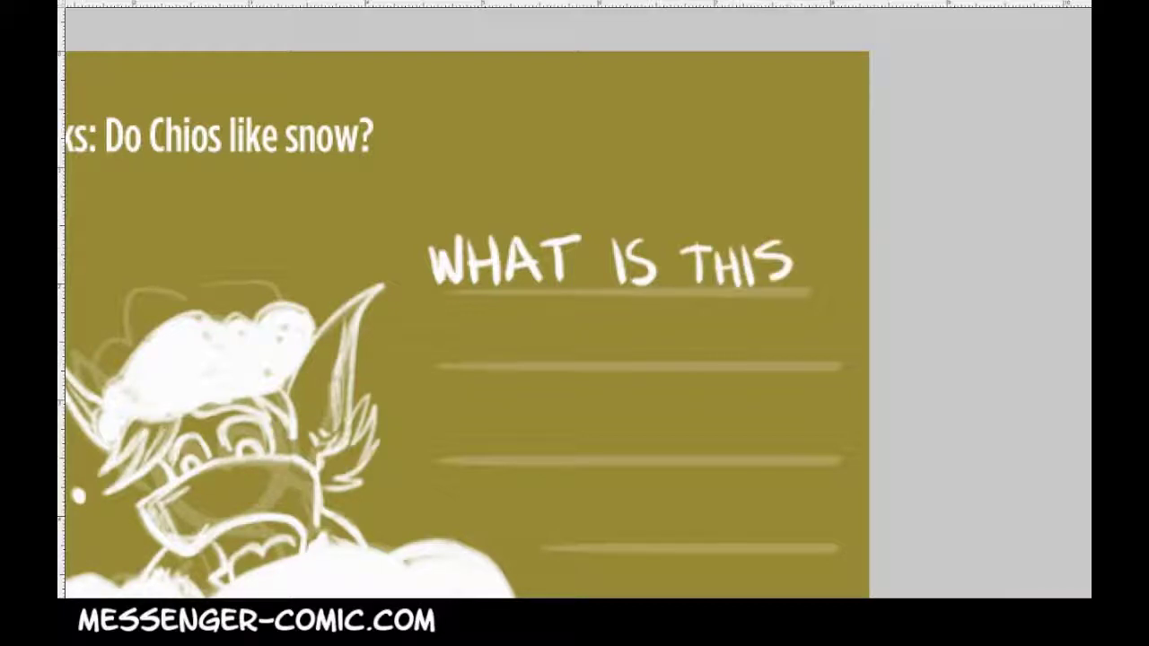
Step: Hand-letter "HORRIBLE COLD" in white on the second guide line
{"action": "mouse_move", "coordinate": [422, 324]}
{"action": "left_mouse_down"}
{"action": "mouse_move", "coordinate": [427, 363]}
{"action": "mouse_move", "coordinate": [446, 346]}
{"action": "mouse_move", "coordinate": [450, 364]}
{"action": "left_mouse_up"}
{"action": "mouse_move", "coordinate": [477, 336]}
{"action": "left_mouse_down"}
{"action": "mouse_move", "coordinate": [459, 361]}
{"action": "mouse_move", "coordinate": [479, 337]}
{"action": "left_mouse_up"}
{"action": "left_click_drag", "start_coordinate": [492, 334], "coordinate": [492, 363]}
{"action": "mouse_move", "coordinate": [493, 329]}
{"action": "left_mouse_down"}
{"action": "mouse_move", "coordinate": [515, 361]}
{"action": "mouse_move", "coordinate": [583, 359]}
{"action": "left_mouse_up"}
{"action": "mouse_move", "coordinate": [619, 321]}
{"action": "left_mouse_down"}
{"action": "mouse_move", "coordinate": [648, 353]}
{"action": "mouse_move", "coordinate": [660, 319]}
{"action": "left_mouse_up"}
{"action": "mouse_move", "coordinate": [648, 323]}
{"action": "left_mouse_down"}
{"action": "mouse_move", "coordinate": [646, 358]}
{"action": "mouse_move", "coordinate": [673, 353]}
{"action": "mouse_move", "coordinate": [669, 336]}
{"action": "left_mouse_up"}
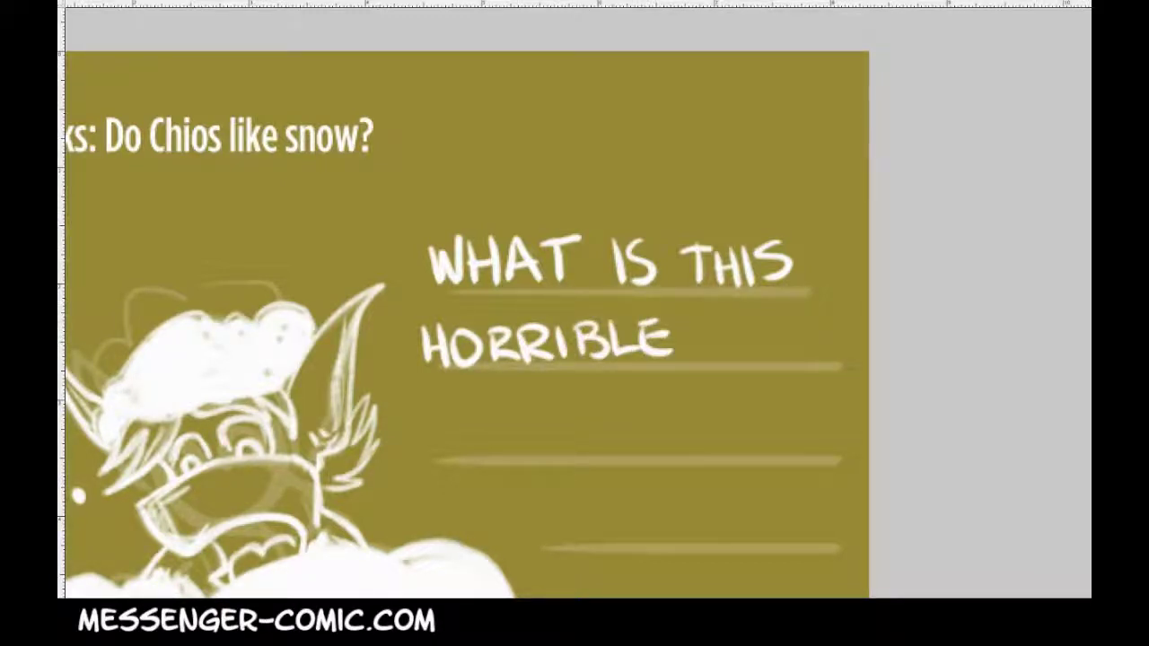
{"action": "mouse_move", "coordinate": [739, 320]}
{"action": "left_mouse_down"}
{"action": "mouse_move", "coordinate": [740, 356]}
{"action": "mouse_move", "coordinate": [759, 328]}
{"action": "mouse_move", "coordinate": [800, 352]}
{"action": "left_mouse_up"}
{"action": "mouse_move", "coordinate": [808, 323]}
{"action": "left_mouse_down"}
{"action": "mouse_move", "coordinate": [809, 354]}
{"action": "mouse_move", "coordinate": [827, 348]}
{"action": "left_mouse_up"}
Step: Hand-letter "SAND?!!" in white above the third guide line, centred under the other words
{"action": "left_click_drag", "start_coordinate": [549, 418], "coordinate": [525, 451]}
{"action": "left_click_drag", "start_coordinate": [567, 418], "coordinate": [553, 453]}
{"action": "mouse_move", "coordinate": [569, 418]}
{"action": "left_mouse_down"}
{"action": "mouse_move", "coordinate": [587, 450]}
{"action": "mouse_move", "coordinate": [576, 435]}
{"action": "mouse_move", "coordinate": [594, 452]}
{"action": "mouse_move", "coordinate": [626, 451]}
{"action": "left_mouse_up"}
{"action": "mouse_move", "coordinate": [628, 451]}
{"action": "left_mouse_down"}
{"action": "mouse_move", "coordinate": [634, 412]}
{"action": "mouse_move", "coordinate": [639, 449]}
{"action": "left_mouse_up"}
{"action": "mouse_move", "coordinate": [638, 409]}
{"action": "left_mouse_down"}
{"action": "mouse_move", "coordinate": [642, 449]}
{"action": "mouse_move", "coordinate": [689, 435]}
{"action": "mouse_move", "coordinate": [689, 445]}
{"action": "left_mouse_up"}
{"action": "left_click_drag", "start_coordinate": [725, 395], "coordinate": [718, 432]}
{"action": "left_click_drag", "start_coordinate": [717, 440], "coordinate": [718, 443]}
{"action": "mouse_move", "coordinate": [756, 395]}
{"action": "left_mouse_down"}
{"action": "mouse_move", "coordinate": [742, 434]}
{"action": "mouse_move", "coordinate": [753, 314]}
{"action": "left_mouse_up"}
{"action": "left_click", "coordinate": [739, 445]}
Step: Draw a short curved speech tail between the character and the lettering, and hide the faint guide and sketch layer
{"action": "left_click_drag", "start_coordinate": [429, 350], "coordinate": [468, 308]}
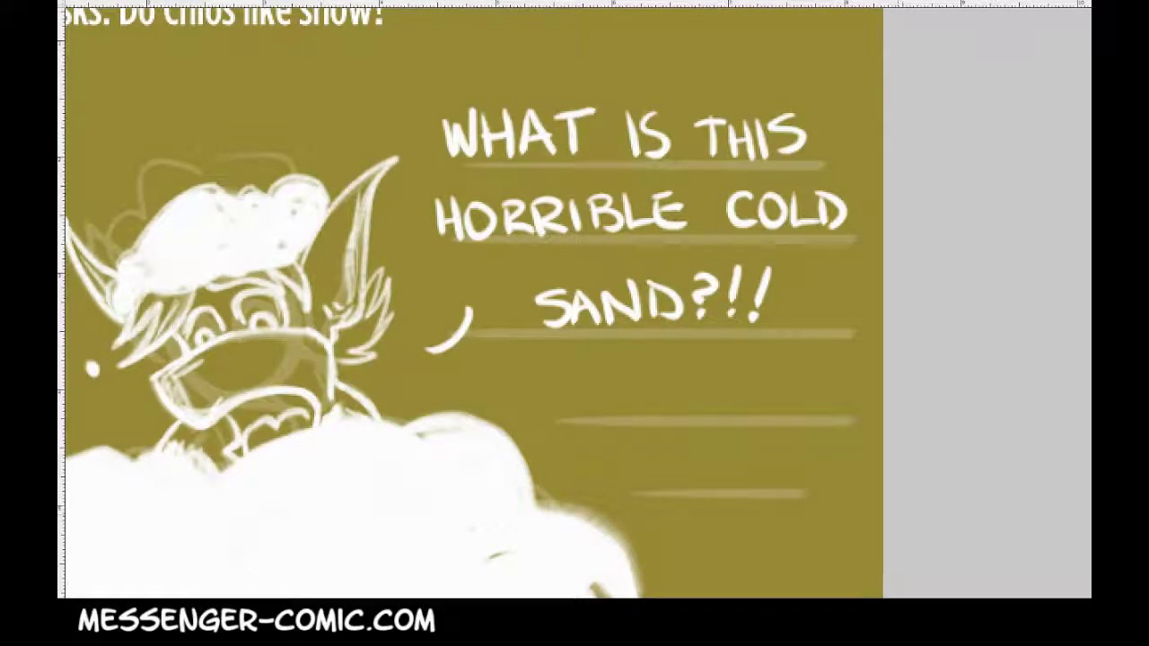
{"action": "key", "text": "ctrl+comma"}
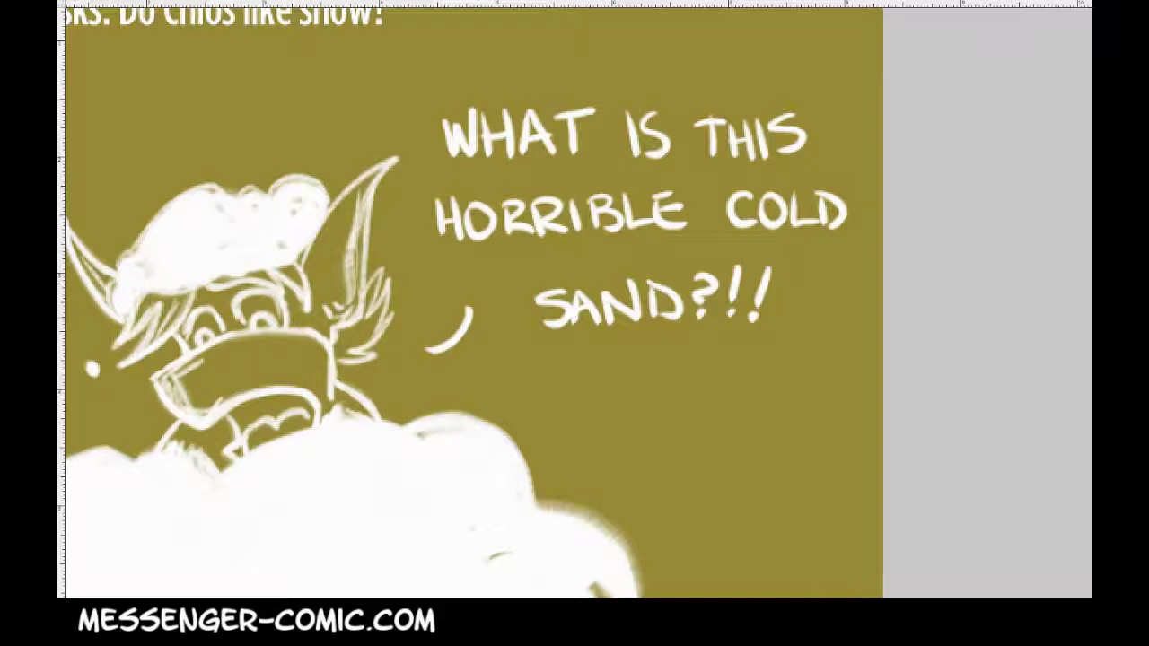
Step: Draw curved contour strokes in the background colour across the snow pile to define its rounded mounds
{"action": "left_click_drag", "start_coordinate": [538, 359], "coordinate": [578, 330]}
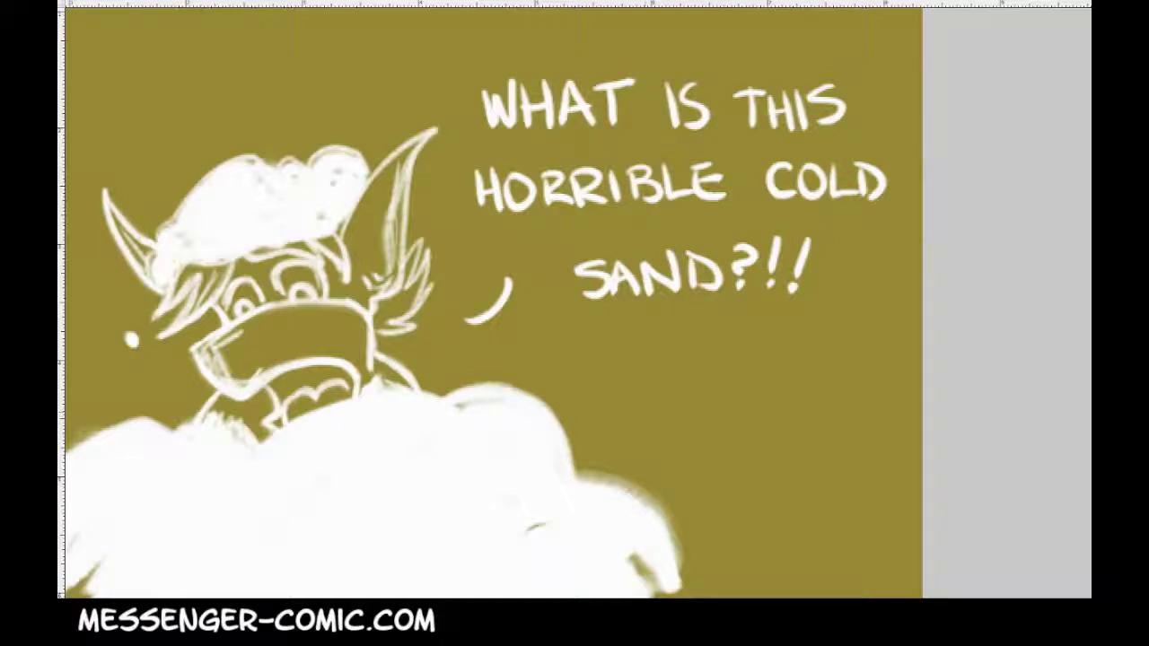
{"action": "left_click_drag", "start_coordinate": [538, 359], "coordinate": [639, 261]}
{"action": "left_click_drag", "start_coordinate": [627, 440], "coordinate": [702, 436]}
{"action": "left_click_drag", "start_coordinate": [184, 411], "coordinate": [276, 394]}
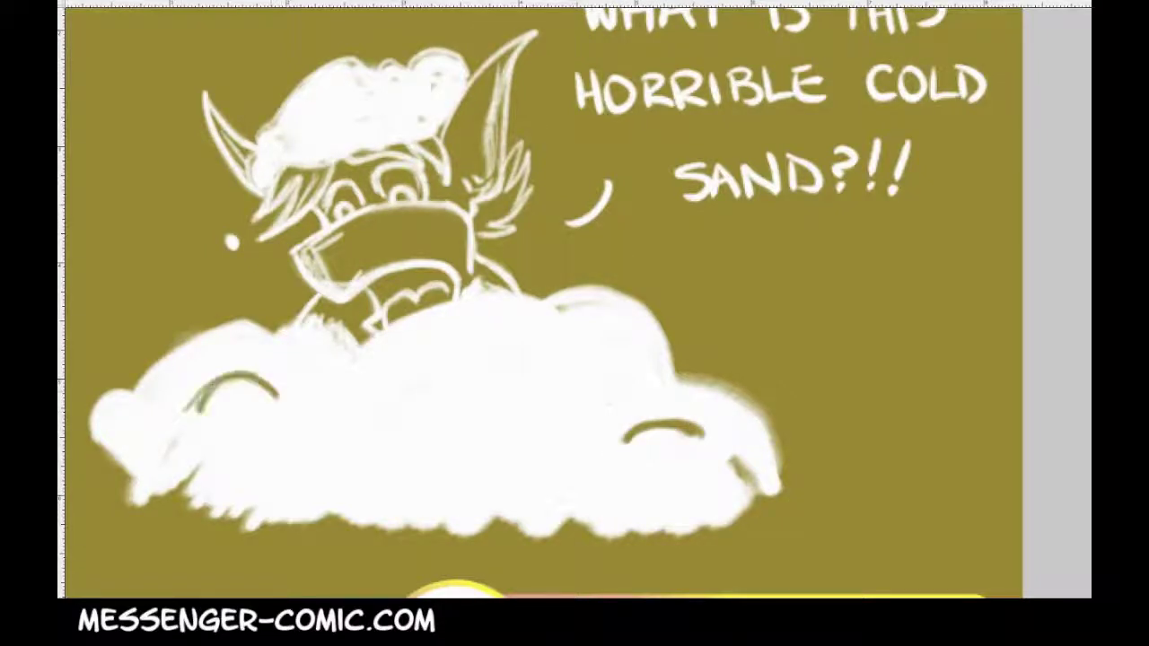
{"action": "mouse_move", "coordinate": [196, 409]}
{"action": "left_mouse_down"}
{"action": "mouse_move", "coordinate": [206, 389]}
{"action": "mouse_move", "coordinate": [272, 396]}
{"action": "left_mouse_up"}
{"action": "left_click_drag", "start_coordinate": [249, 323], "coordinate": [293, 357]}
{"action": "left_click_drag", "start_coordinate": [137, 385], "coordinate": [126, 413]}
{"action": "left_click_drag", "start_coordinate": [513, 337], "coordinate": [579, 287]}
{"action": "mouse_move", "coordinate": [571, 356]}
{"action": "left_mouse_down"}
{"action": "mouse_move", "coordinate": [630, 358]}
{"action": "mouse_move", "coordinate": [621, 346]}
{"action": "left_mouse_up"}
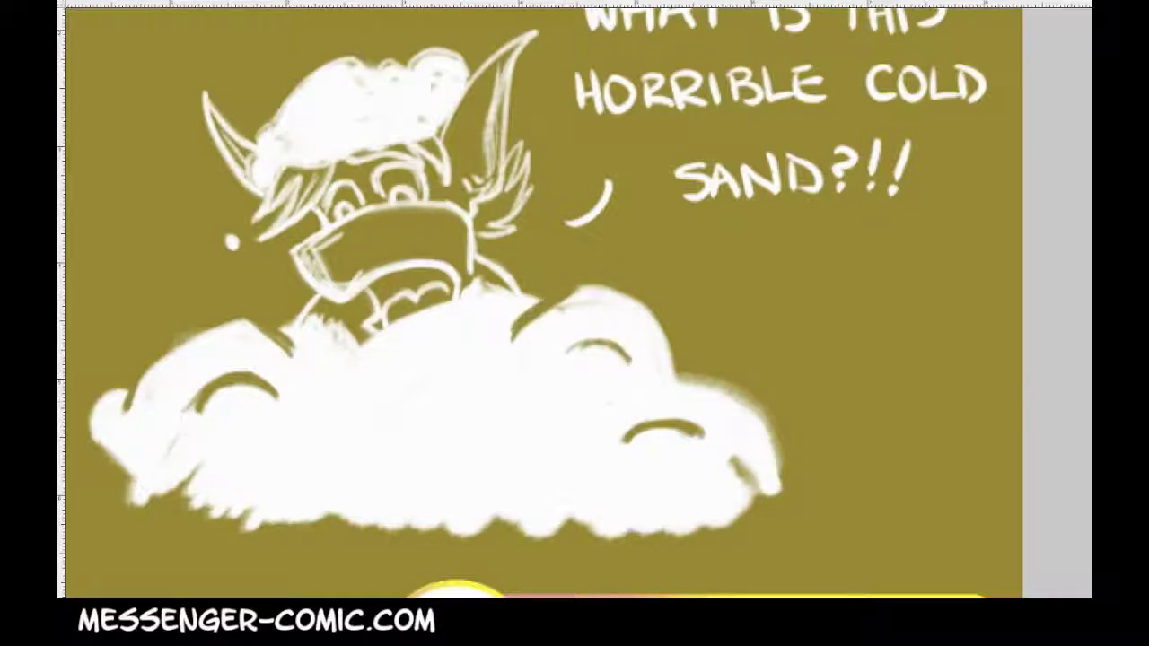
{"action": "mouse_move", "coordinate": [395, 526]}
{"action": "left_mouse_down"}
{"action": "mouse_move", "coordinate": [508, 521]}
{"action": "mouse_move", "coordinate": [489, 515]}
{"action": "left_mouse_up"}
{"action": "left_click_drag", "start_coordinate": [416, 517], "coordinate": [447, 512]}
Step: Add small curved contour strokes in the background colour to the snow heaped on the character's head
{"action": "left_click_drag", "start_coordinate": [539, 323], "coordinate": [621, 436]}
{"action": "left_click_drag", "start_coordinate": [434, 232], "coordinate": [465, 223]}
{"action": "mouse_move", "coordinate": [351, 240]}
{"action": "left_mouse_down"}
{"action": "mouse_move", "coordinate": [366, 233]}
{"action": "mouse_move", "coordinate": [382, 254]}
{"action": "left_mouse_up"}
{"action": "mouse_move", "coordinate": [502, 190]}
{"action": "left_mouse_down"}
{"action": "mouse_move", "coordinate": [464, 221]}
{"action": "mouse_move", "coordinate": [472, 210]}
{"action": "left_mouse_up"}
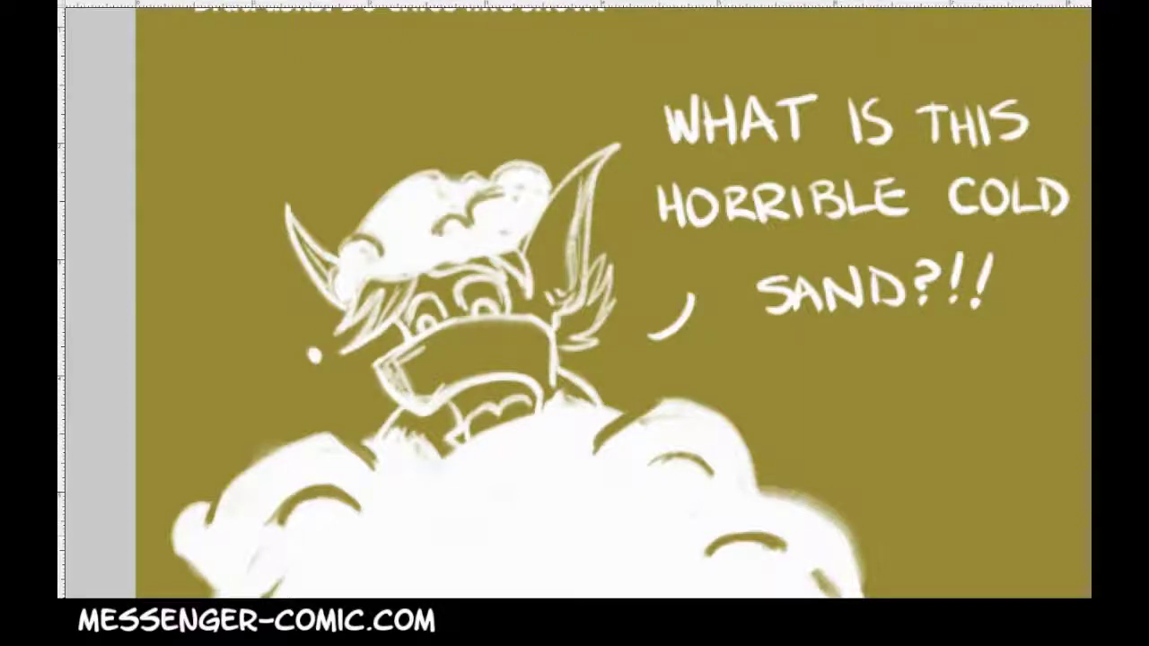
Step: Dot white snowflakes above and to the left of the character
{"action": "left_click_drag", "start_coordinate": [574, 305], "coordinate": [532, 409]}
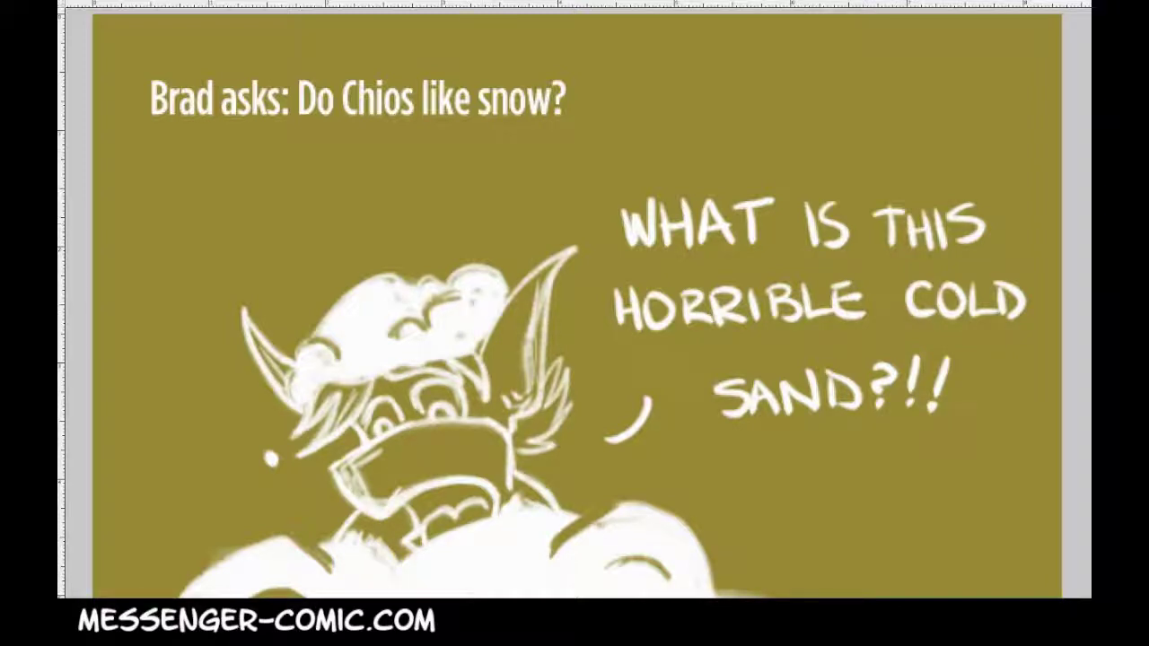
{"action": "left_click", "coordinate": [497, 221]}
{"action": "left_click_drag", "start_coordinate": [421, 188], "coordinate": [429, 194]}
{"action": "left_click", "coordinate": [298, 201]}
{"action": "left_click", "coordinate": [225, 351]}
{"action": "left_click", "coordinate": [168, 456]}
{"action": "left_click", "coordinate": [162, 256]}
{"action": "left_click", "coordinate": [114, 191]}
Step: Dot white snowflakes across the area above the hand lettering, up to the picture's upper-right corner
{"action": "left_click_drag", "start_coordinate": [575, 323], "coordinate": [488, 352]}
{"action": "left_click", "coordinate": [592, 124]}
{"action": "left_click", "coordinate": [653, 166]}
{"action": "left_click_drag", "start_coordinate": [653, 166], "coordinate": [541, 234]}
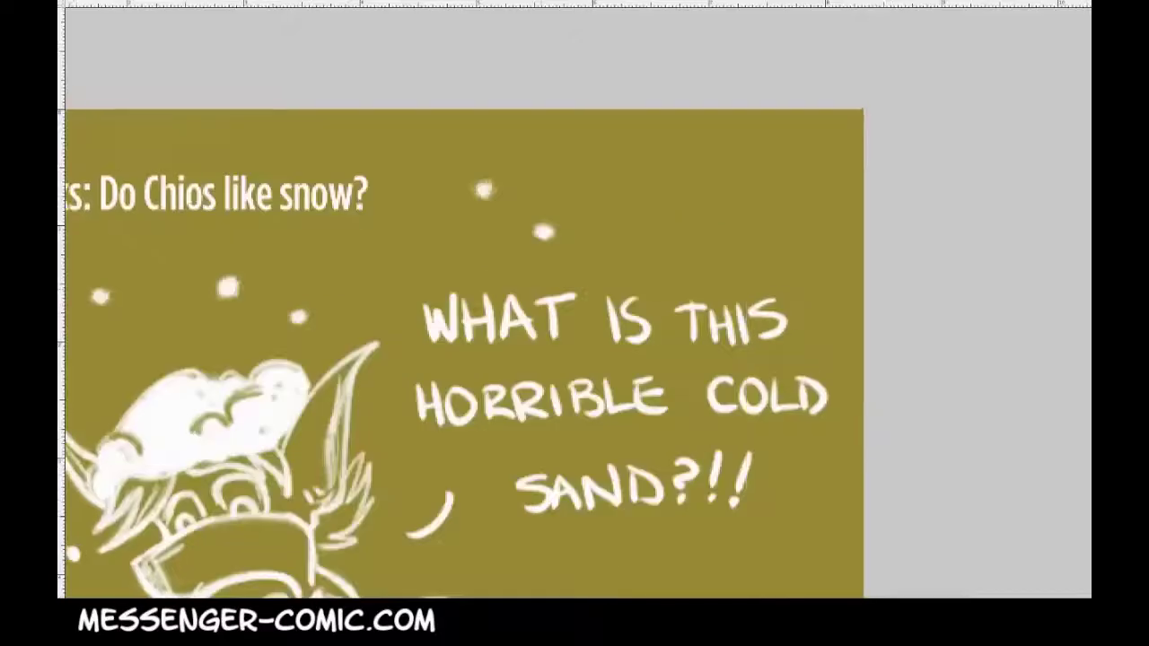
{"action": "left_click", "coordinate": [716, 253]}
{"action": "left_click", "coordinate": [684, 163]}
{"action": "left_click", "coordinate": [798, 186]}
Step: Dot white snowflakes below the hand lettering, between the snow pile and the picture's right edge
{"action": "left_click_drag", "start_coordinate": [574, 449], "coordinate": [553, 179]}
{"action": "left_click", "coordinate": [608, 314]}
{"action": "left_click", "coordinate": [716, 357]}
{"action": "left_click", "coordinate": [625, 405]}
{"action": "left_click", "coordinate": [789, 262]}
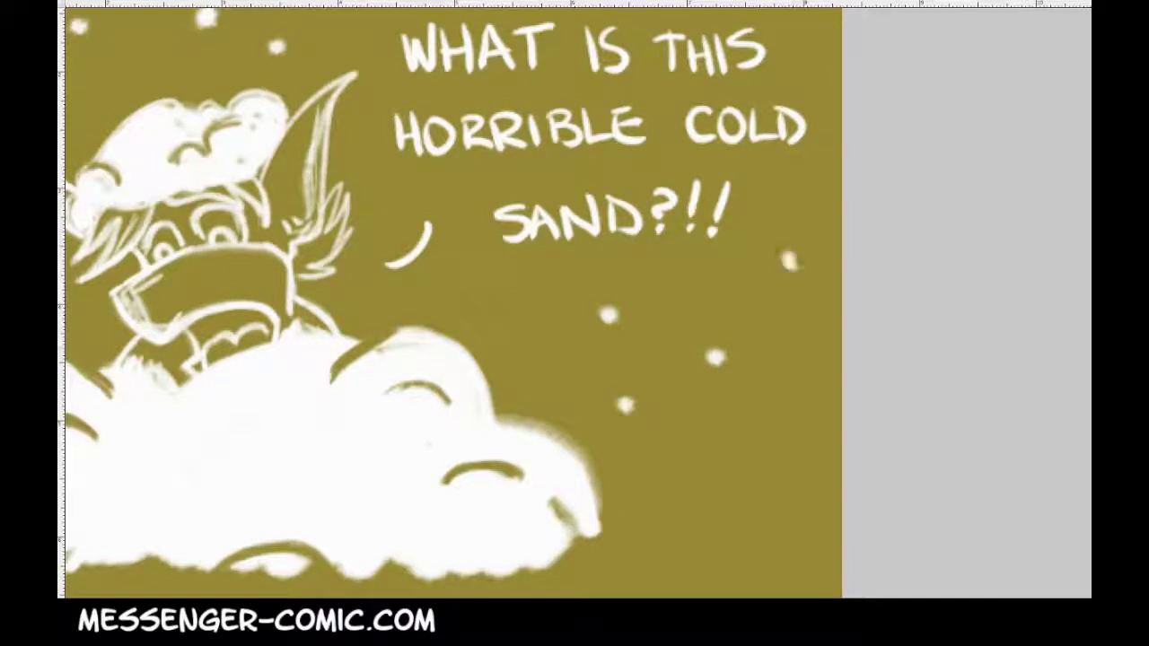
{"action": "left_click", "coordinate": [762, 299]}
{"action": "left_click", "coordinate": [696, 274]}
{"action": "left_click", "coordinate": [787, 403]}
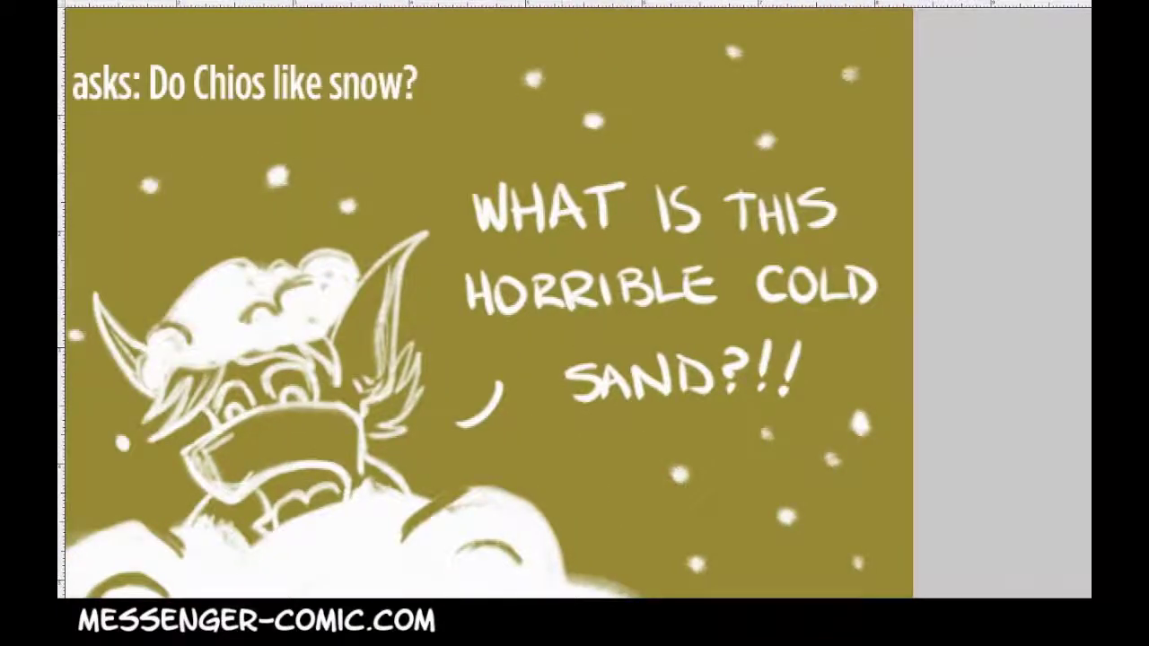
Step: Hand-letter the artist's signature with the year 2015 beneath it, beside the right end of the snow pile
{"action": "key", "text": "ctrl+minus"}
{"action": "key", "text": "ctrl+minus"}
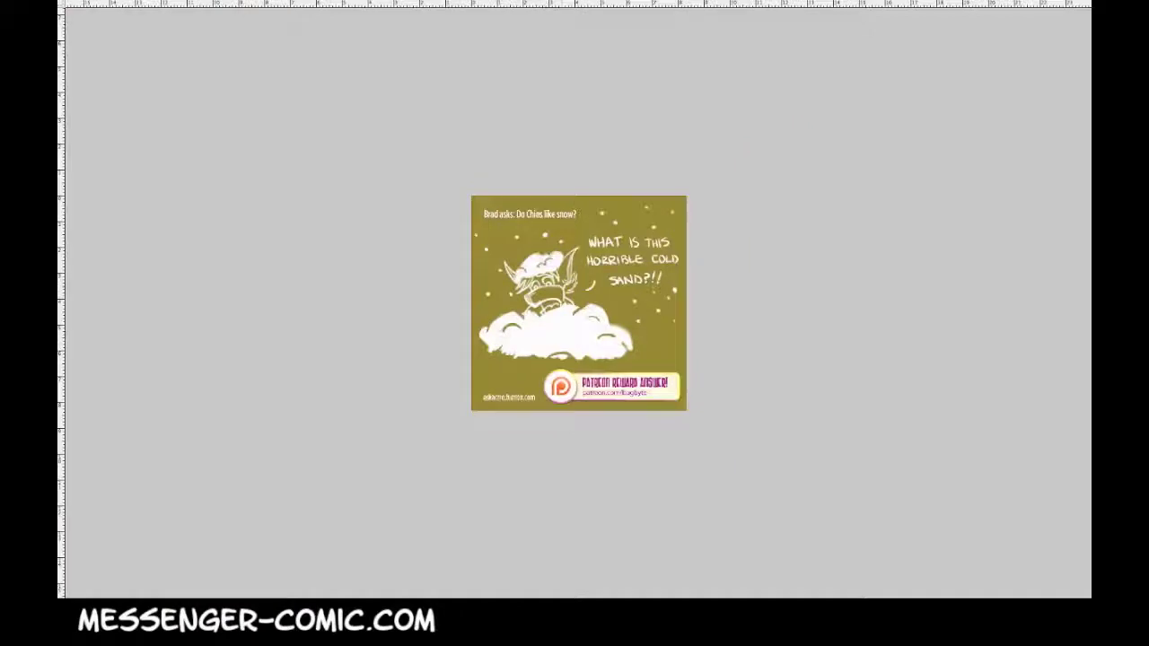
{"action": "key", "text": "ctrl+plus"}
{"action": "key", "text": "ctrl+plus"}
{"action": "key", "text": "ctrl+plus"}
{"action": "key", "text": "ctrl+plus"}
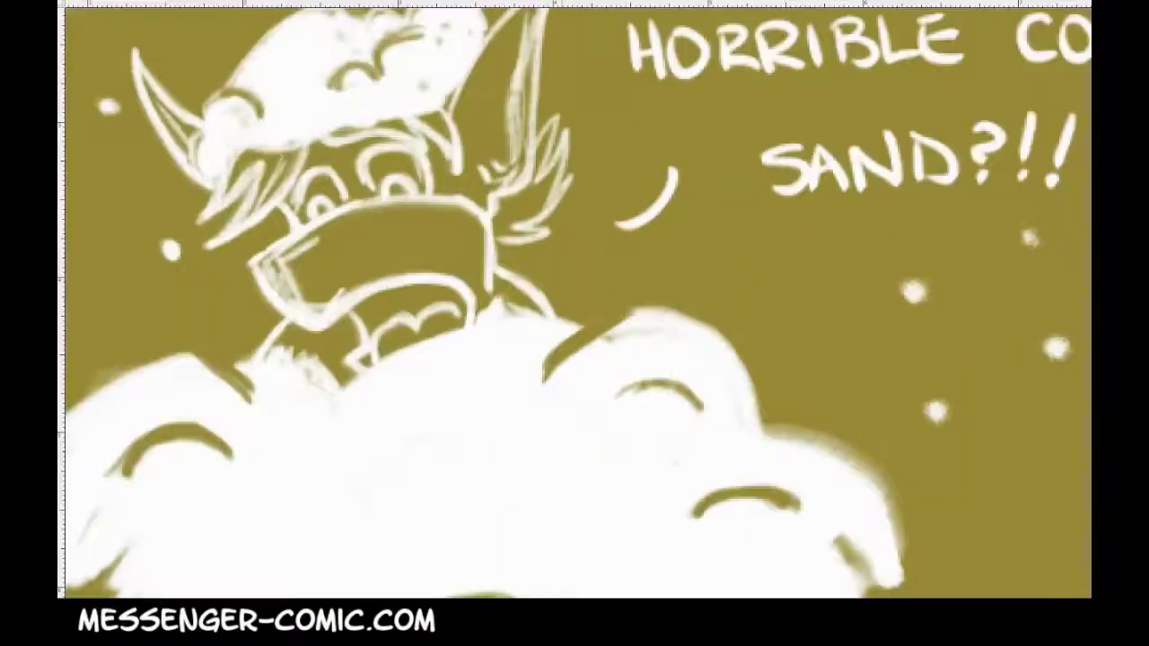
{"action": "left_click_drag", "start_coordinate": [718, 404], "coordinate": [436, 196]}
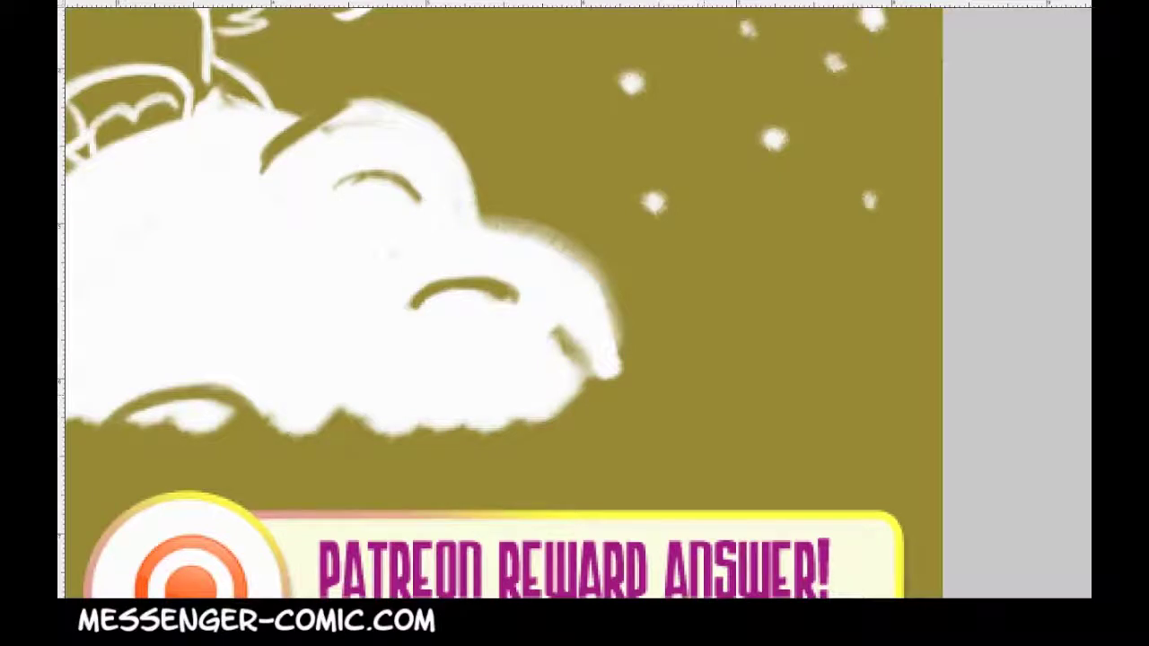
{"action": "mouse_move", "coordinate": [648, 350]}
{"action": "left_mouse_down"}
{"action": "mouse_move", "coordinate": [657, 377]}
{"action": "mouse_move", "coordinate": [666, 359]}
{"action": "mouse_move", "coordinate": [660, 377]}
{"action": "left_mouse_up"}
{"action": "left_click_drag", "start_coordinate": [688, 335], "coordinate": [716, 357]}
{"action": "left_click_drag", "start_coordinate": [730, 314], "coordinate": [749, 347]}
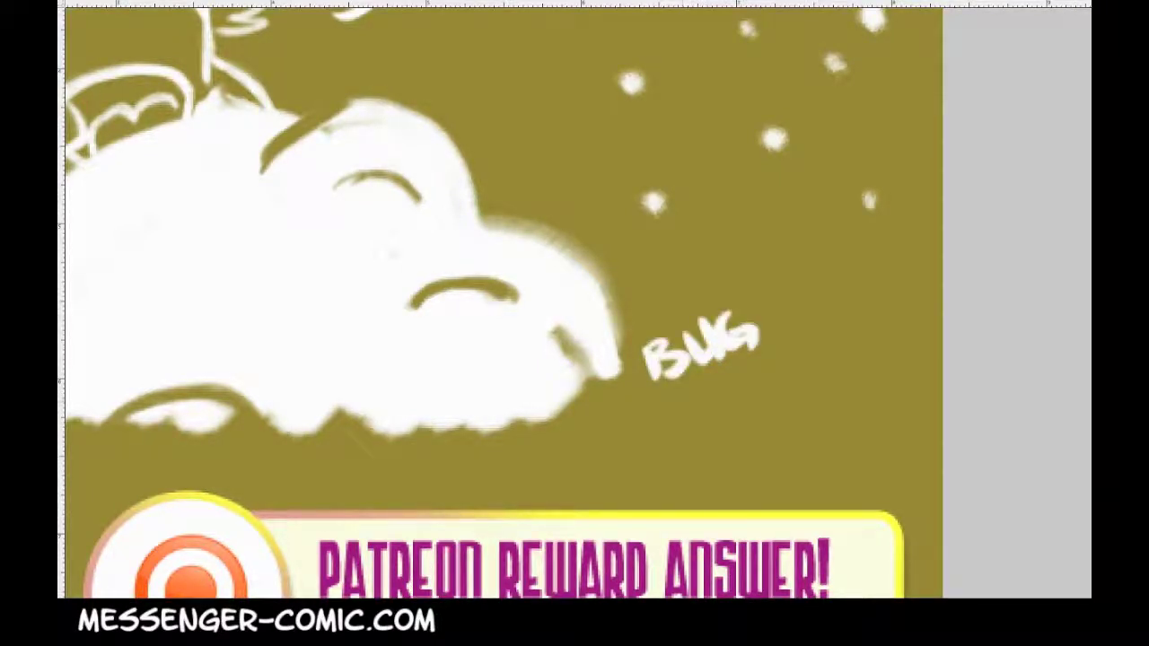
{"action": "left_click_drag", "start_coordinate": [658, 406], "coordinate": [693, 432]}
{"action": "left_click_drag", "start_coordinate": [709, 395], "coordinate": [729, 420]}
{"action": "mouse_move", "coordinate": [766, 368]}
{"action": "left_mouse_down"}
{"action": "mouse_move", "coordinate": [739, 383]}
{"action": "mouse_move", "coordinate": [750, 418]}
{"action": "left_mouse_up"}
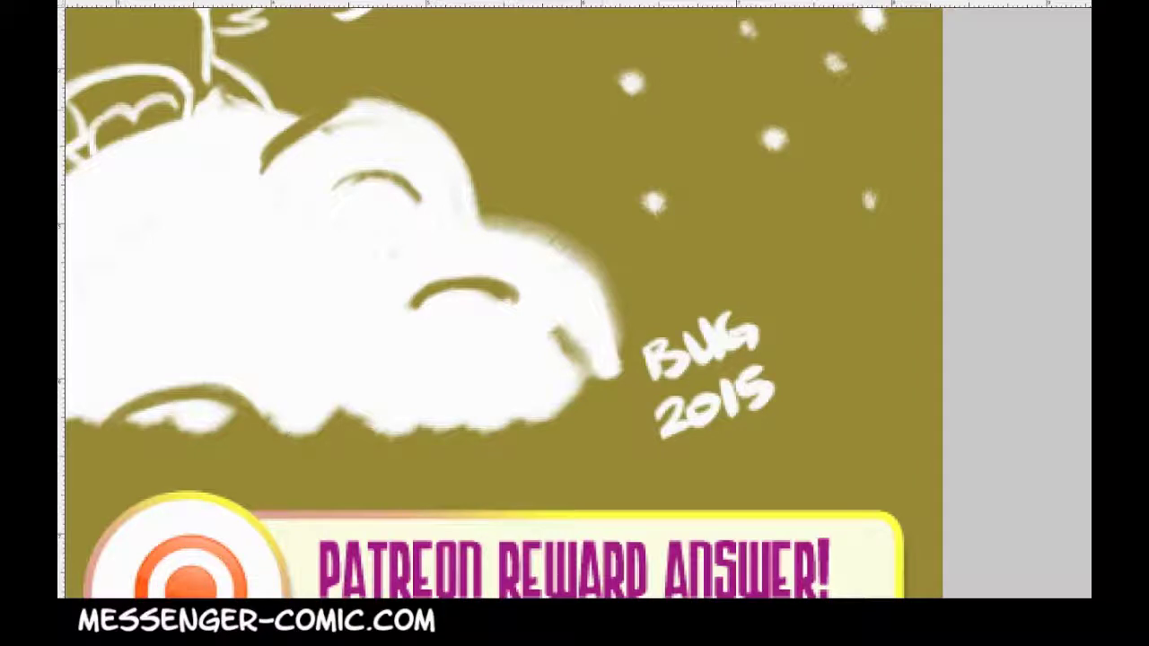
{"action": "key", "text": "ctrl+minus"}
{"action": "key", "text": "ctrl+minus"}
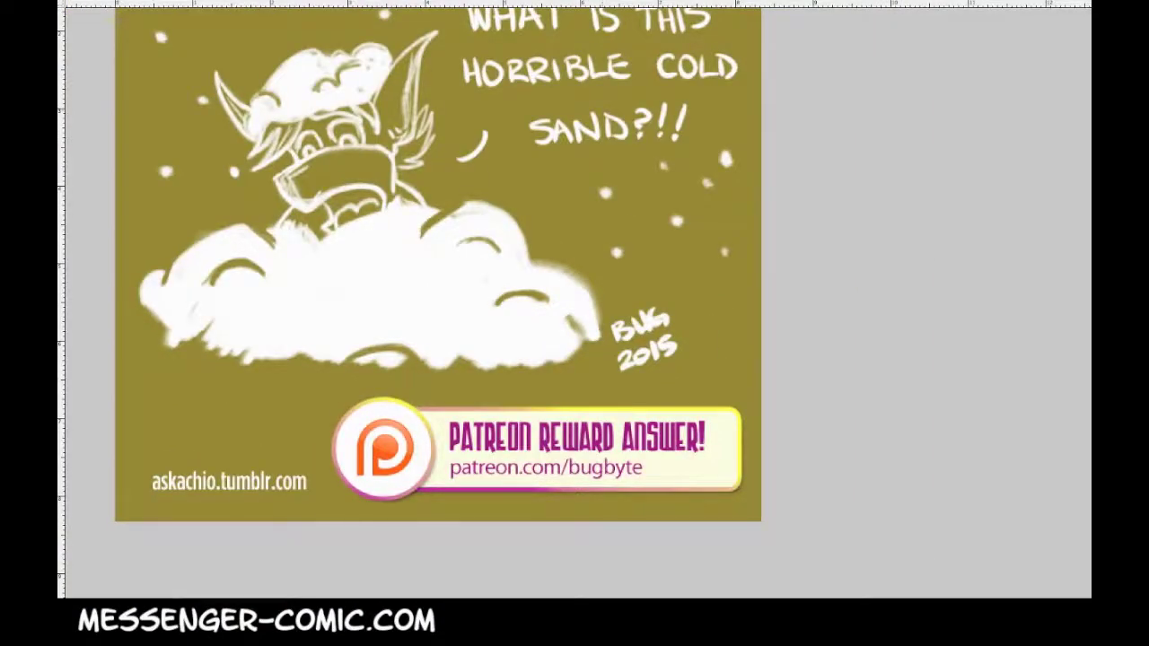
{"action": "key", "text": "ctrl+minus"}
{"action": "left_click_drag", "start_coordinate": [577, 302], "coordinate": [507, 328]}
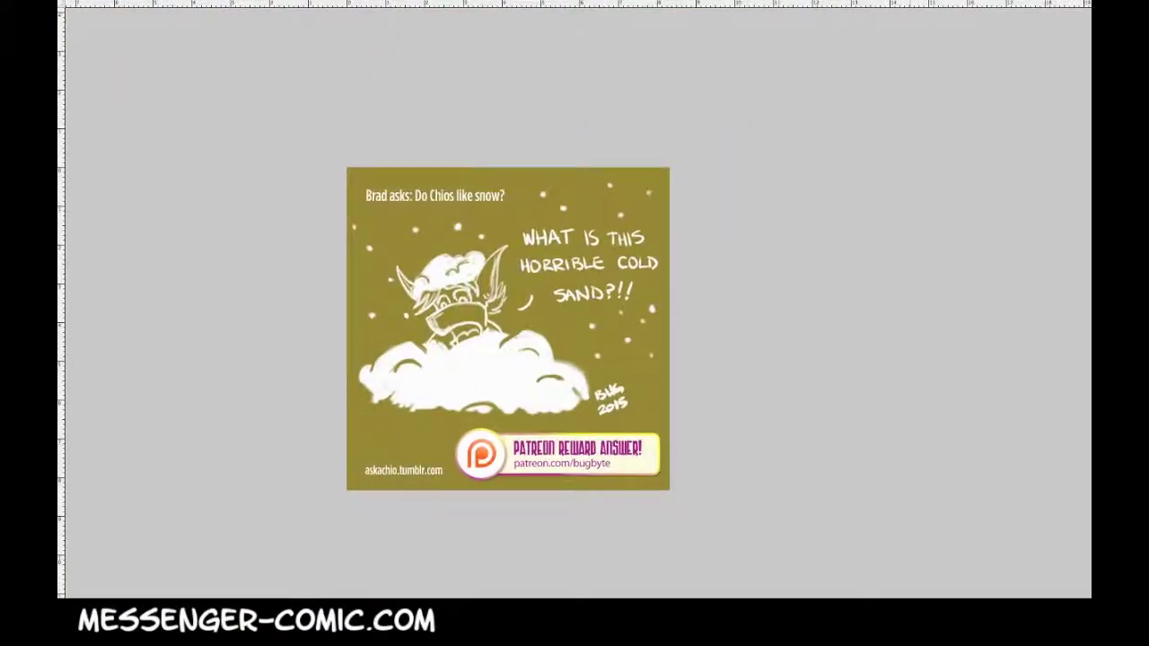
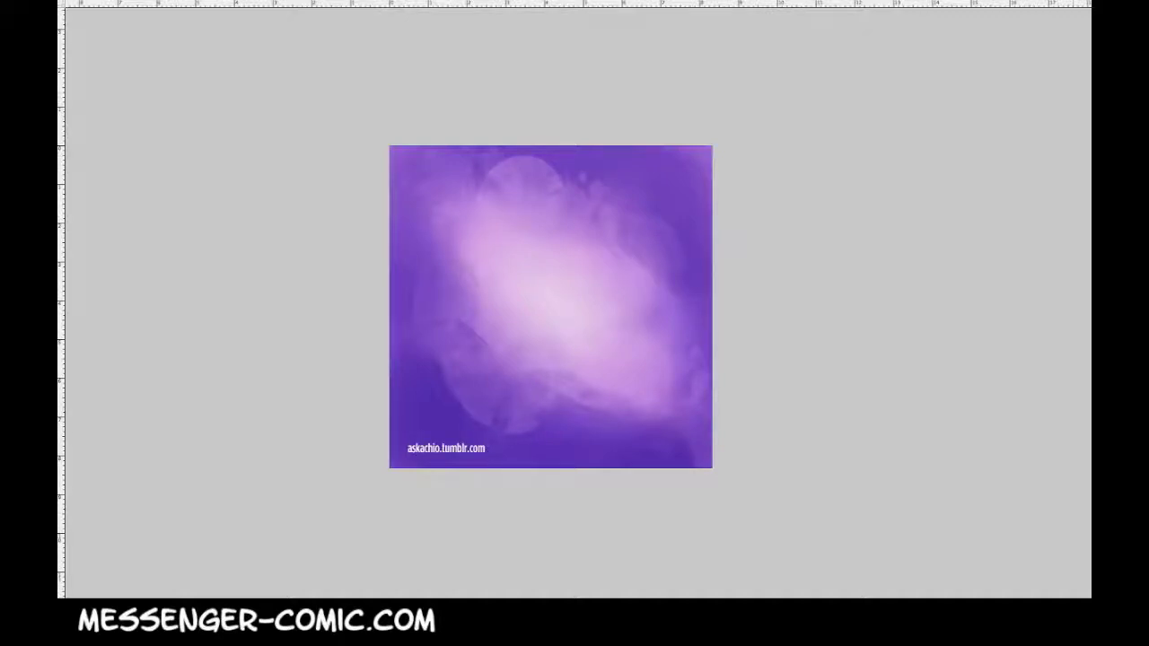
Step: Dot small white stars over the right side and upper-right area of the purple nebula background
{"action": "key", "text": "ctrl+plus"}
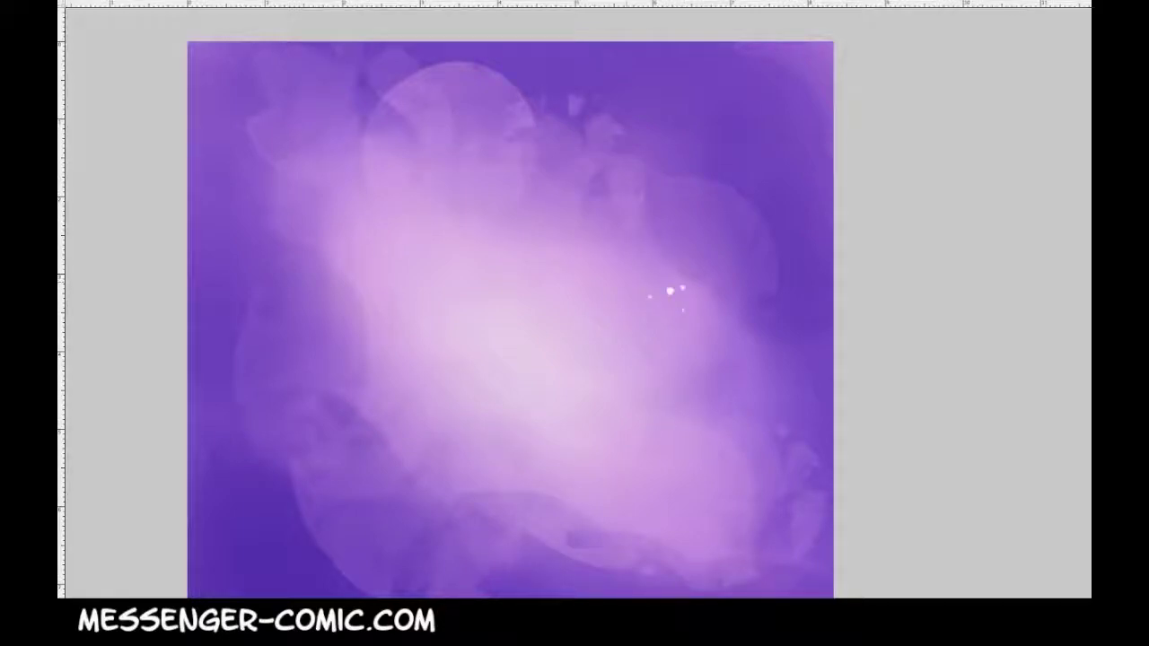
{"action": "left_click", "coordinate": [614, 274]}
{"action": "left_click", "coordinate": [725, 348]}
{"action": "left_click", "coordinate": [785, 335]}
{"action": "left_click", "coordinate": [802, 295]}
{"action": "left_click", "coordinate": [813, 259]}
{"action": "left_click", "coordinate": [774, 180]}
{"action": "left_click", "coordinate": [823, 285]}
{"action": "left_click", "coordinate": [773, 182]}
{"action": "left_click", "coordinate": [815, 123]}
{"action": "left_click", "coordinate": [820, 393]}
Step: Dot small white stars along the left side of the nebula's bright centre
{"action": "left_click_drag", "start_coordinate": [820, 393], "coordinate": [932, 340]}
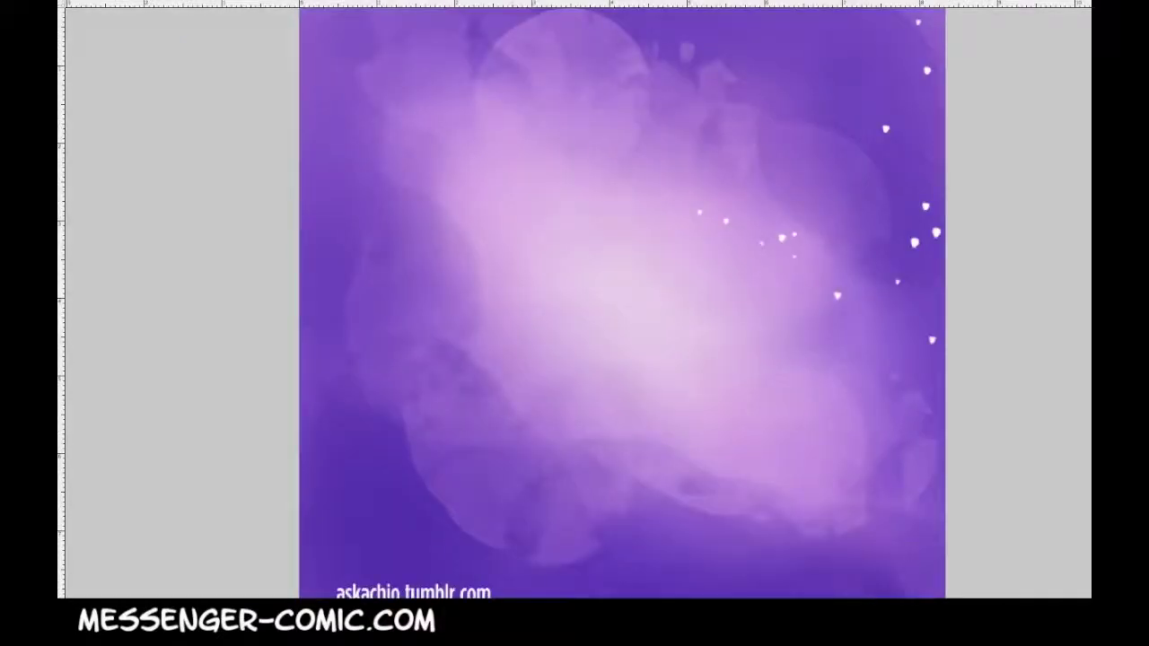
{"action": "left_click", "coordinate": [512, 343]}
{"action": "left_click", "coordinate": [506, 367]}
{"action": "key", "text": "ctrl+z"}
{"action": "left_click", "coordinate": [513, 373]}
{"action": "left_click", "coordinate": [446, 375]}
{"action": "left_click", "coordinate": [470, 423]}
{"action": "left_click", "coordinate": [515, 293]}
Step: Paint a cluster of white stars in varied sizes in the dark lower-left area of the nebula background
{"action": "left_click", "coordinate": [455, 494]}
{"action": "left_click", "coordinate": [417, 515]}
{"action": "left_click", "coordinate": [383, 460]}
{"action": "left_click", "coordinate": [354, 493]}
{"action": "left_click", "coordinate": [355, 498]}
{"action": "left_click", "coordinate": [339, 461]}
{"action": "left_click", "coordinate": [355, 481]}
{"action": "left_click", "coordinate": [374, 524]}
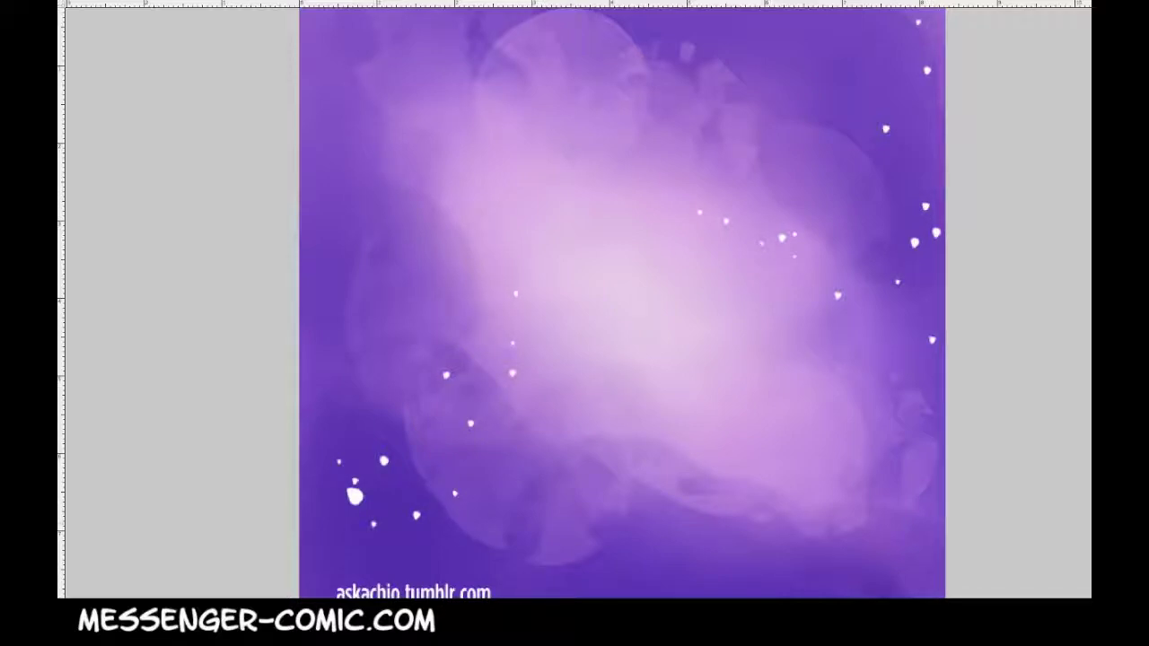
Step: Add small white stars around the web address and below the nebula's bright centre
{"action": "left_click", "coordinate": [344, 539]}
{"action": "left_click", "coordinate": [500, 562]}
{"action": "left_click", "coordinate": [560, 385]}
{"action": "left_click", "coordinate": [550, 428]}
Step: Add white stars near the upper-right corner and along the upper-left edge of the nebula's glow
{"action": "left_click_drag", "start_coordinate": [549, 428], "coordinate": [508, 316]}
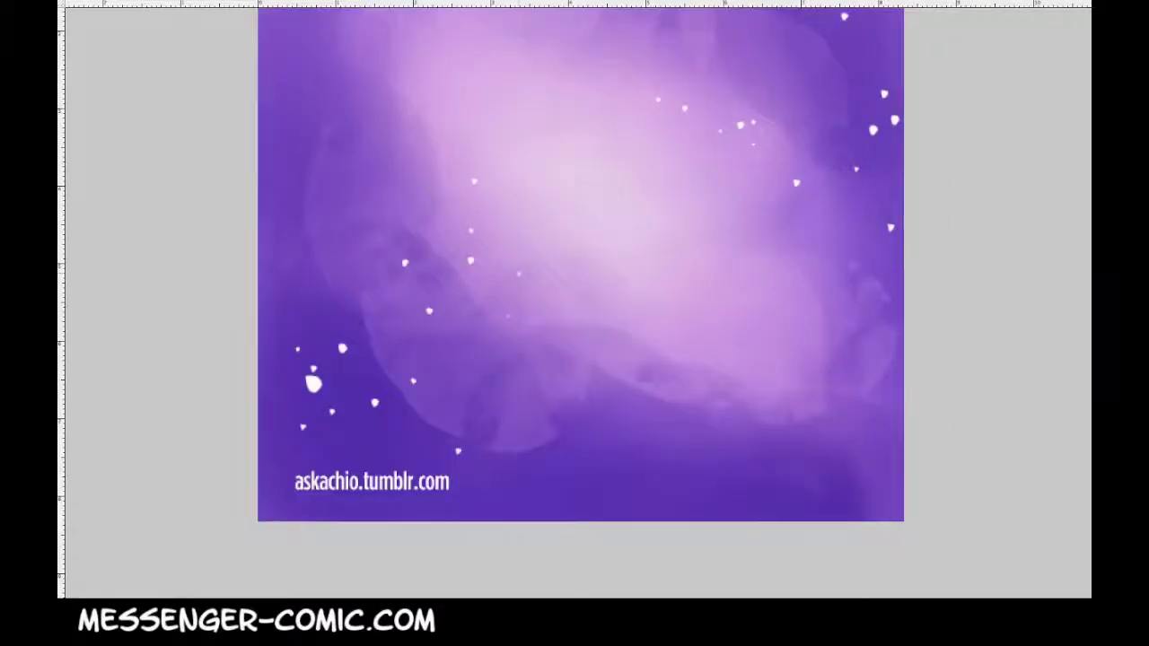
{"action": "left_click_drag", "start_coordinate": [525, 273], "coordinate": [507, 417]}
{"action": "left_click", "coordinate": [857, 52]}
{"action": "left_click", "coordinate": [448, 208]}
{"action": "left_click", "coordinate": [396, 330]}
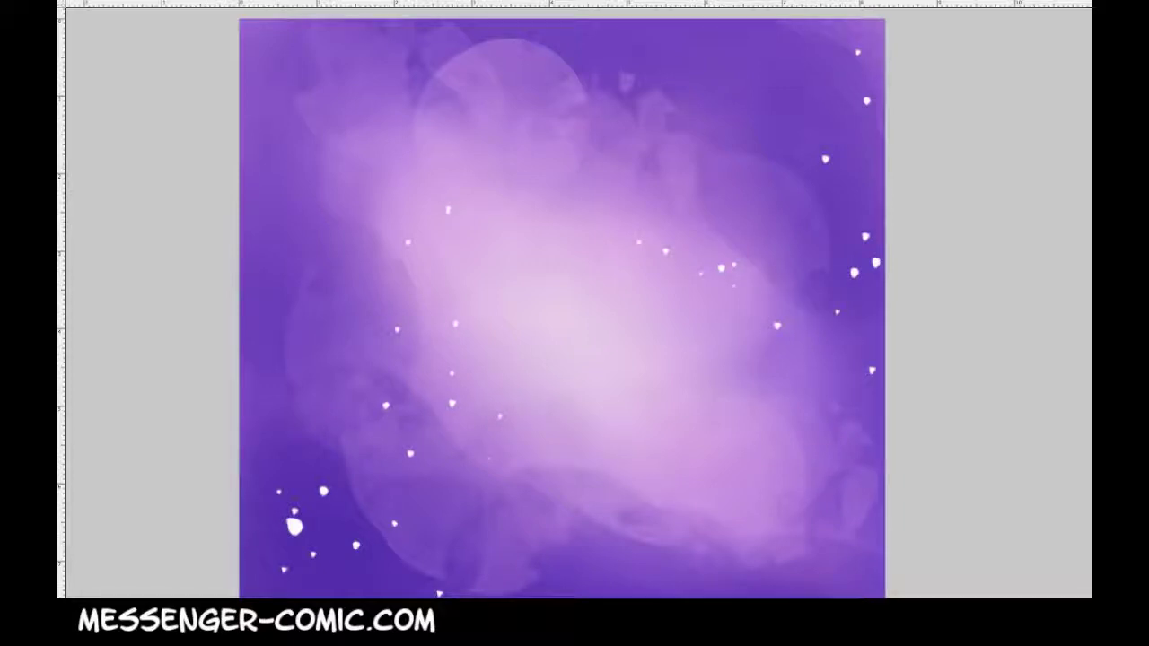
{"action": "left_click", "coordinate": [390, 144]}
{"action": "key", "text": "ctrl+z"}
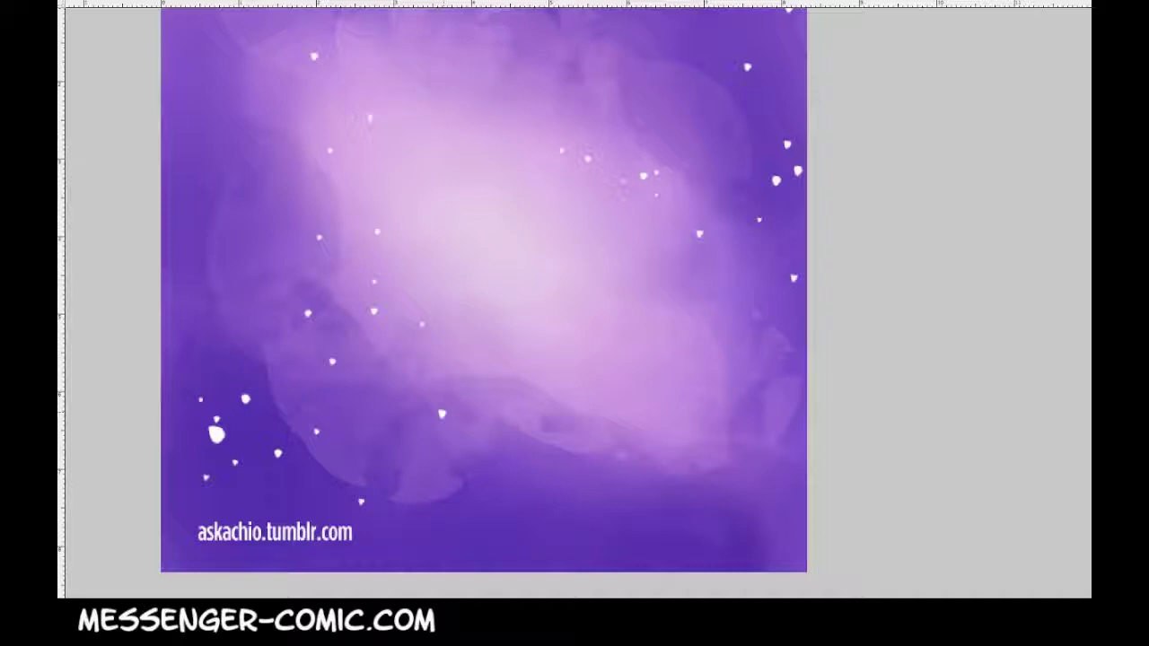
Step: Add a few white stars near the nebula's right edge and in its upper-left area
{"action": "left_click_drag", "start_coordinate": [603, 171], "coordinate": [545, 297]}
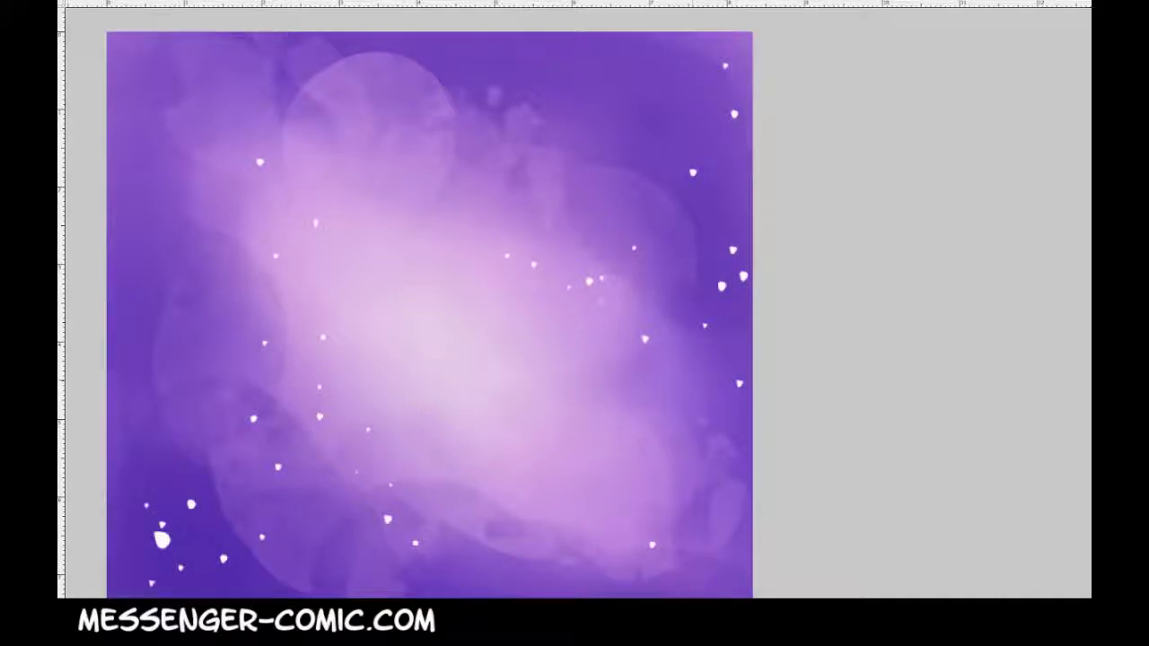
{"action": "left_click", "coordinate": [691, 381]}
{"action": "left_click", "coordinate": [708, 436]}
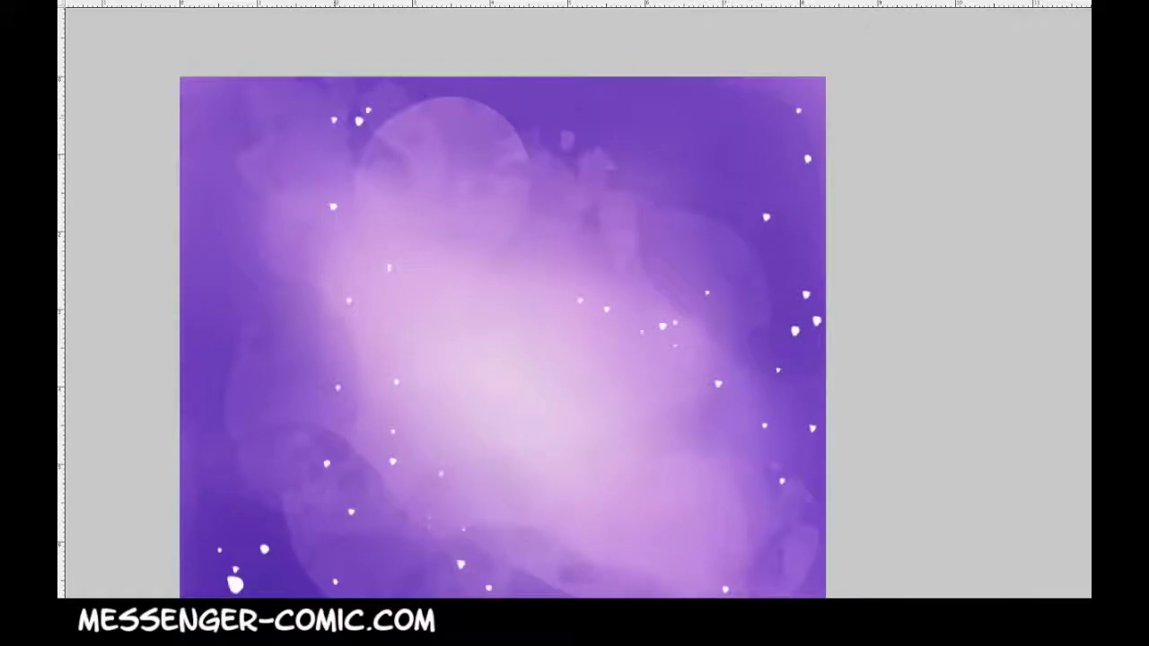
{"action": "key", "text": "ctrl+z"}
{"action": "left_click", "coordinate": [327, 139]}
{"action": "left_click", "coordinate": [402, 111]}
{"action": "left_click", "coordinate": [329, 87]}
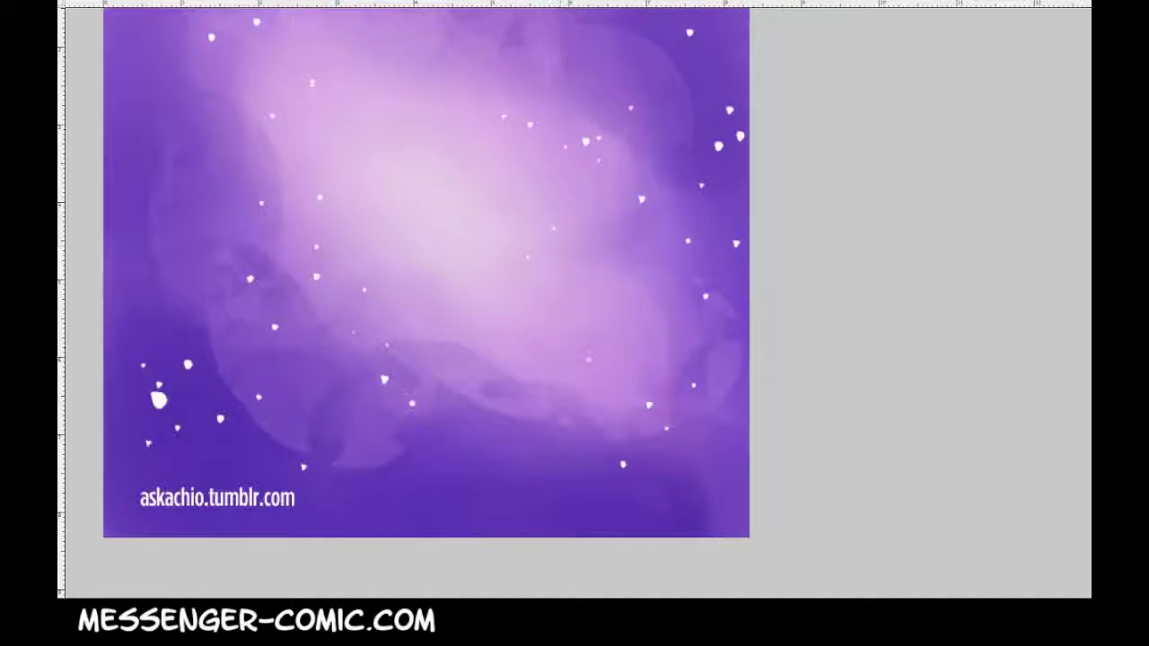
Step: Rough in the reclining character's neck lines and pointed ears around the head circle in magenta over the starry background
{"action": "key", "text": "ctrl+minus"}
{"action": "key", "text": "ctrl+minus"}
{"action": "key", "text": "ctrl+minus"}
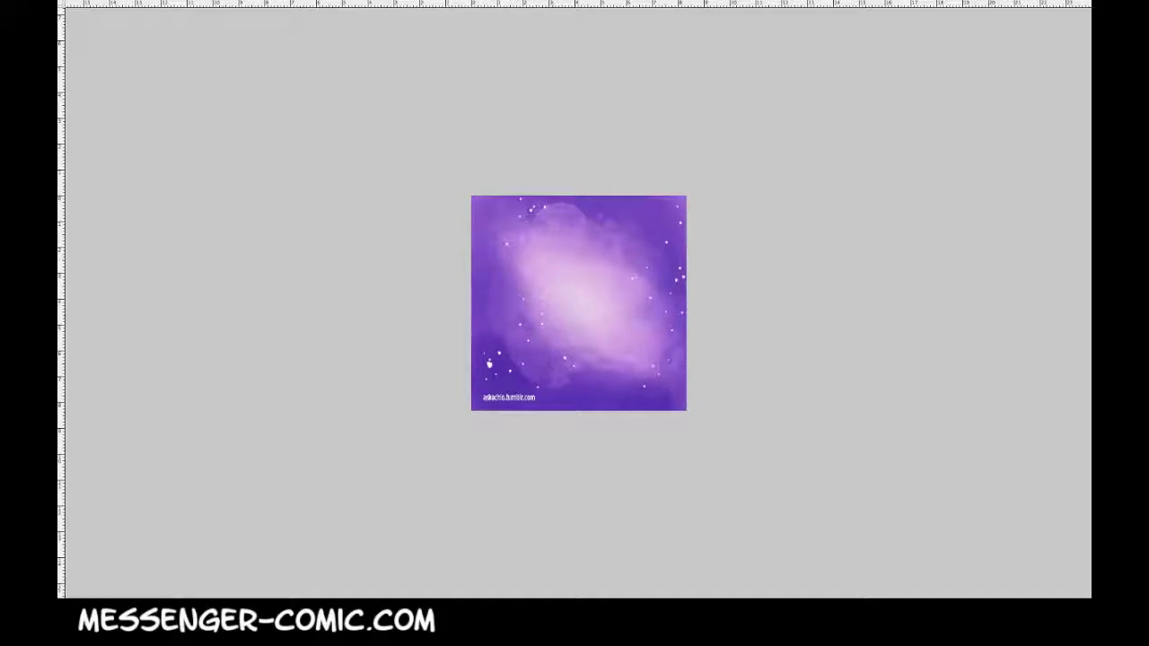
{"action": "key", "text": "ctrl+plus"}
{"action": "key", "text": "ctrl+plus"}
{"action": "key", "text": "ctrl+plus"}
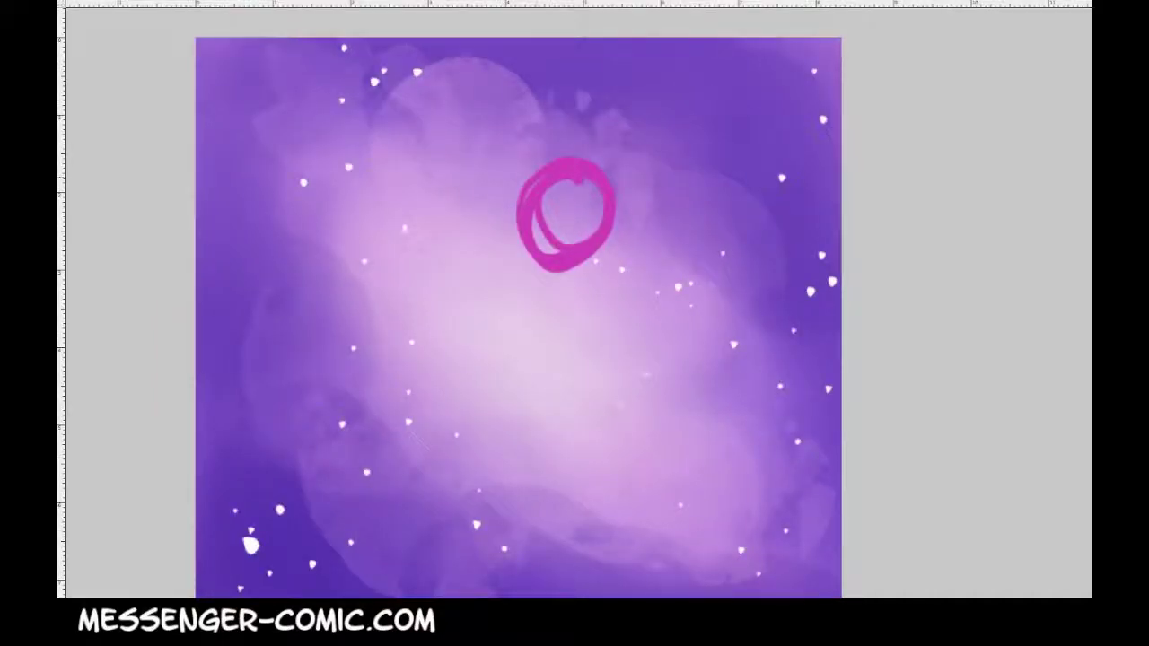
{"action": "left_click_drag", "start_coordinate": [549, 274], "coordinate": [581, 296]}
{"action": "left_click_drag", "start_coordinate": [593, 255], "coordinate": [601, 285]}
{"action": "left_click_drag", "start_coordinate": [592, 215], "coordinate": [678, 179]}
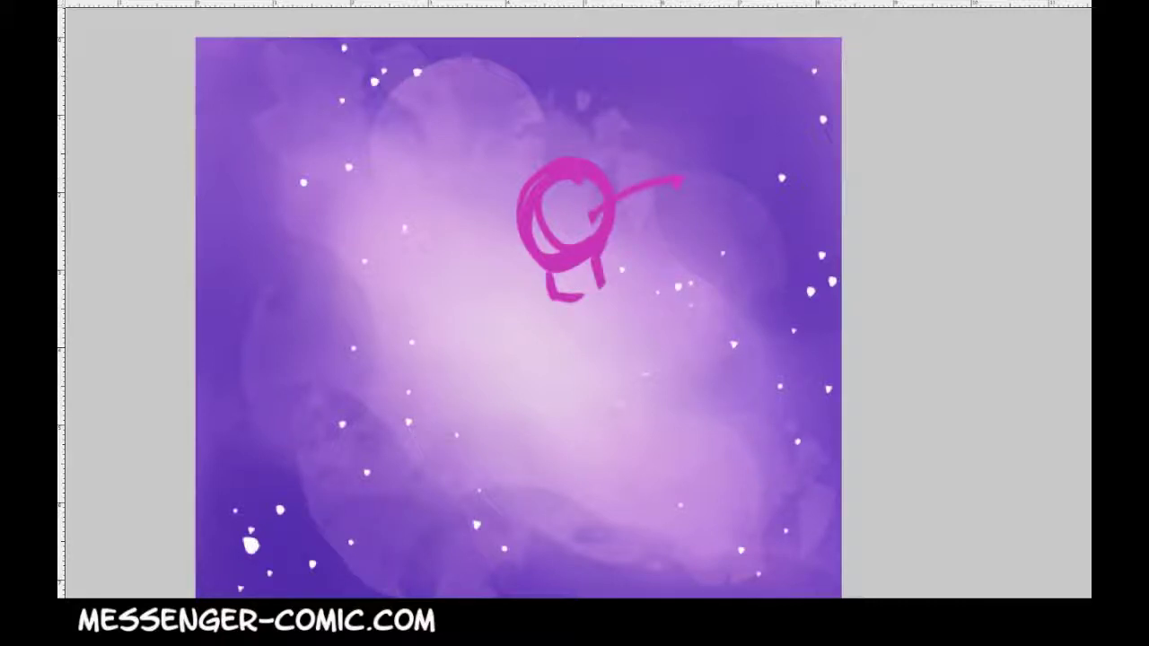
{"action": "left_click_drag", "start_coordinate": [520, 184], "coordinate": [555, 162]}
{"action": "left_click_drag", "start_coordinate": [680, 182], "coordinate": [609, 246]}
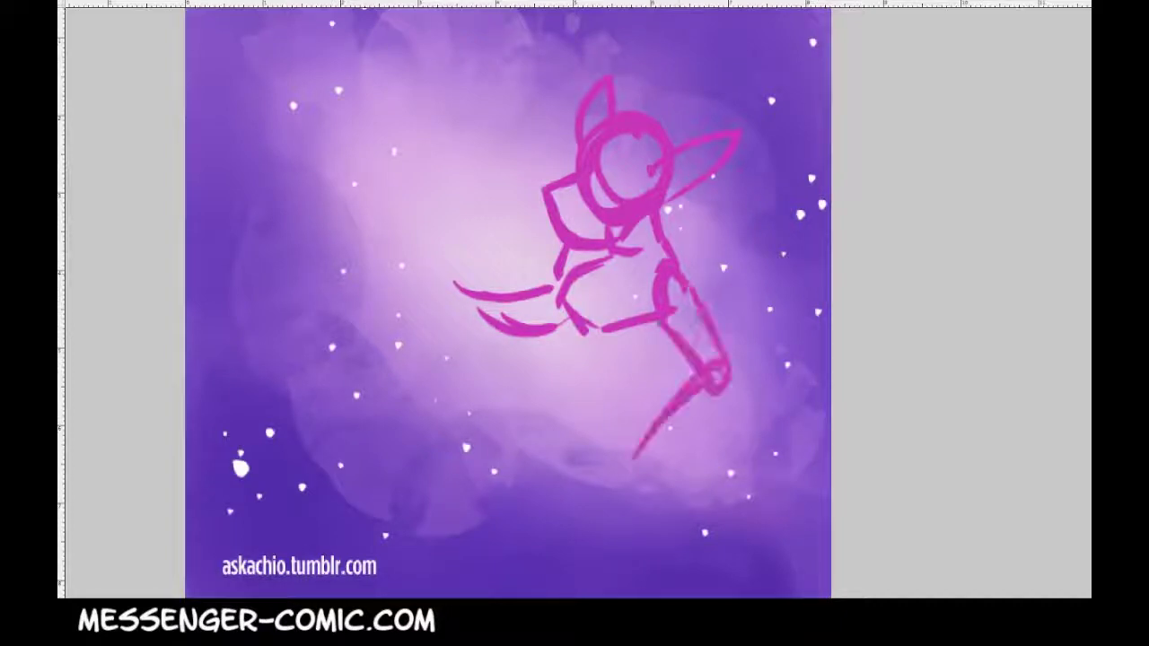
Step: Sketch the supporting arm's forearm and complete the outline of the far lower leg stretched out behind the body
{"action": "left_click_drag", "start_coordinate": [635, 458], "coordinate": [641, 475]}
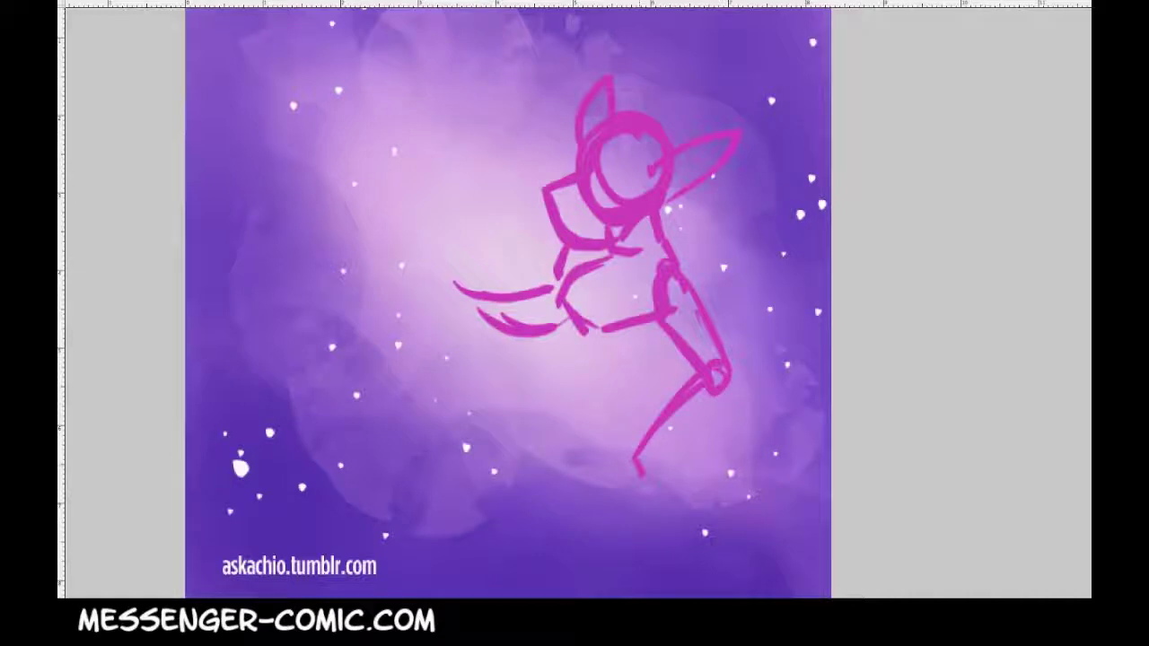
{"action": "left_click_drag", "start_coordinate": [734, 377], "coordinate": [639, 475]}
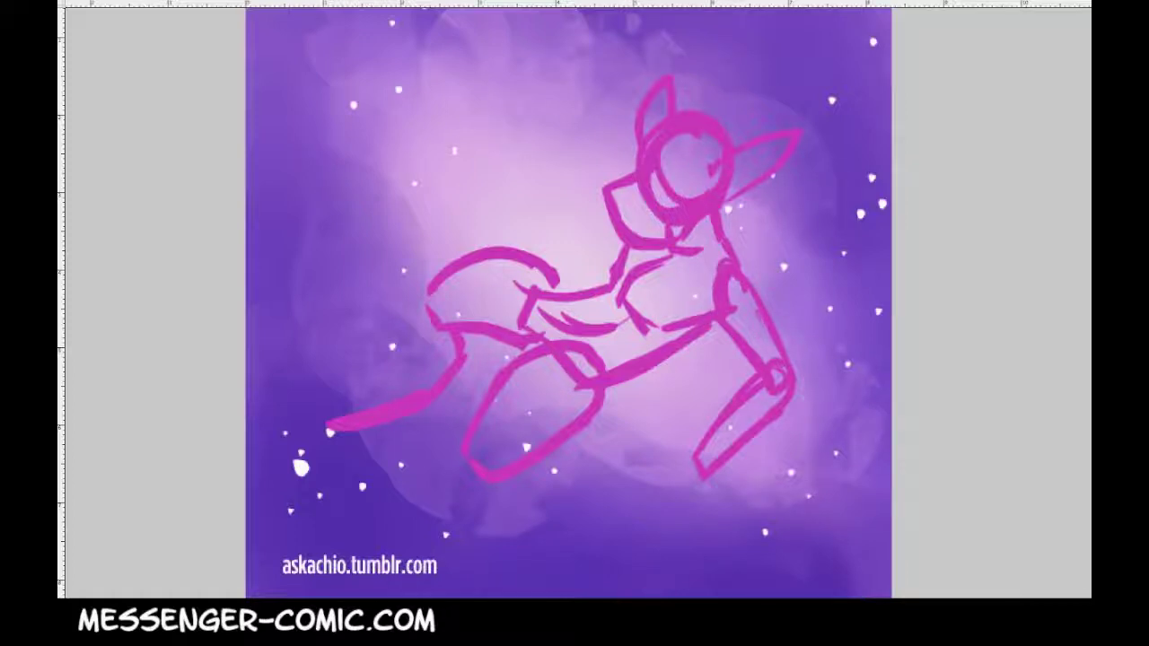
{"action": "left_click_drag", "start_coordinate": [444, 339], "coordinate": [345, 382]}
{"action": "left_click_drag", "start_coordinate": [333, 378], "coordinate": [333, 425]}
Step: Sketch the near lower leg below the bent thigh, with a foot and short curved toe strokes
{"action": "mouse_move", "coordinate": [465, 461]}
{"action": "left_mouse_down"}
{"action": "mouse_move", "coordinate": [396, 538]}
{"action": "mouse_move", "coordinate": [417, 553]}
{"action": "left_mouse_up"}
{"action": "left_click_drag", "start_coordinate": [398, 505], "coordinate": [415, 551]}
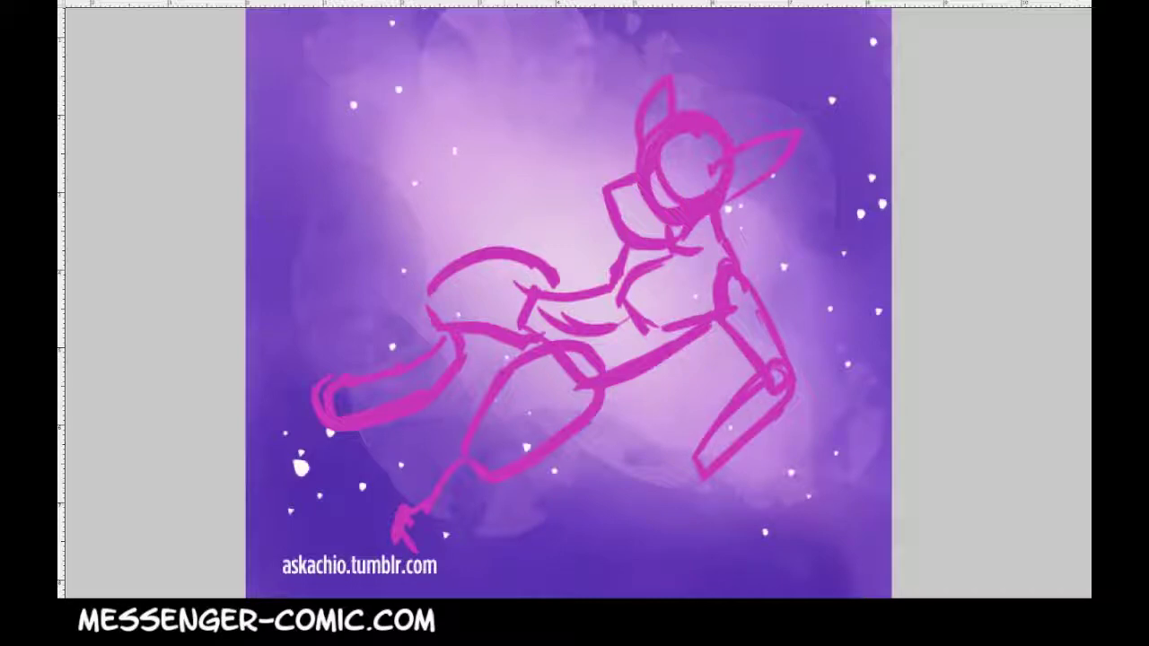
{"action": "left_click_drag", "start_coordinate": [437, 516], "coordinate": [429, 549]}
{"action": "left_click_drag", "start_coordinate": [456, 527], "coordinate": [450, 558]}
{"action": "left_click_drag", "start_coordinate": [509, 493], "coordinate": [485, 568]}
{"action": "left_click_drag", "start_coordinate": [569, 359], "coordinate": [572, 281]}
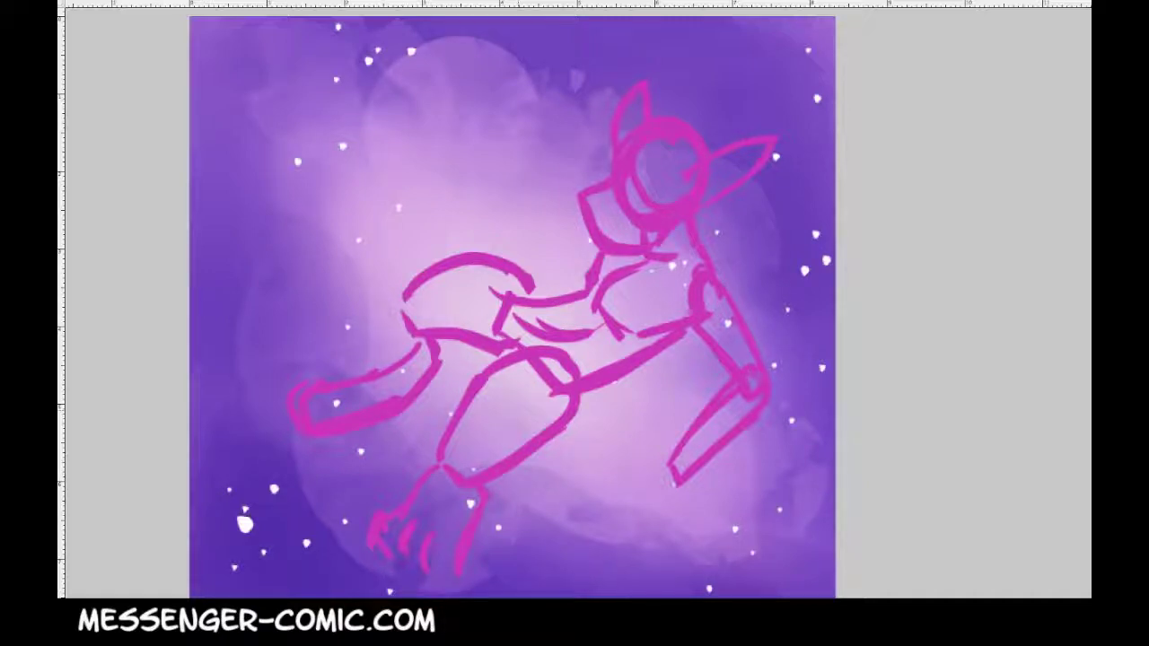
Step: Begin the supporting hand at the end of the forearm and extend the rough shape of the raised tail's tip
{"action": "left_click_drag", "start_coordinate": [671, 468], "coordinate": [698, 525]}
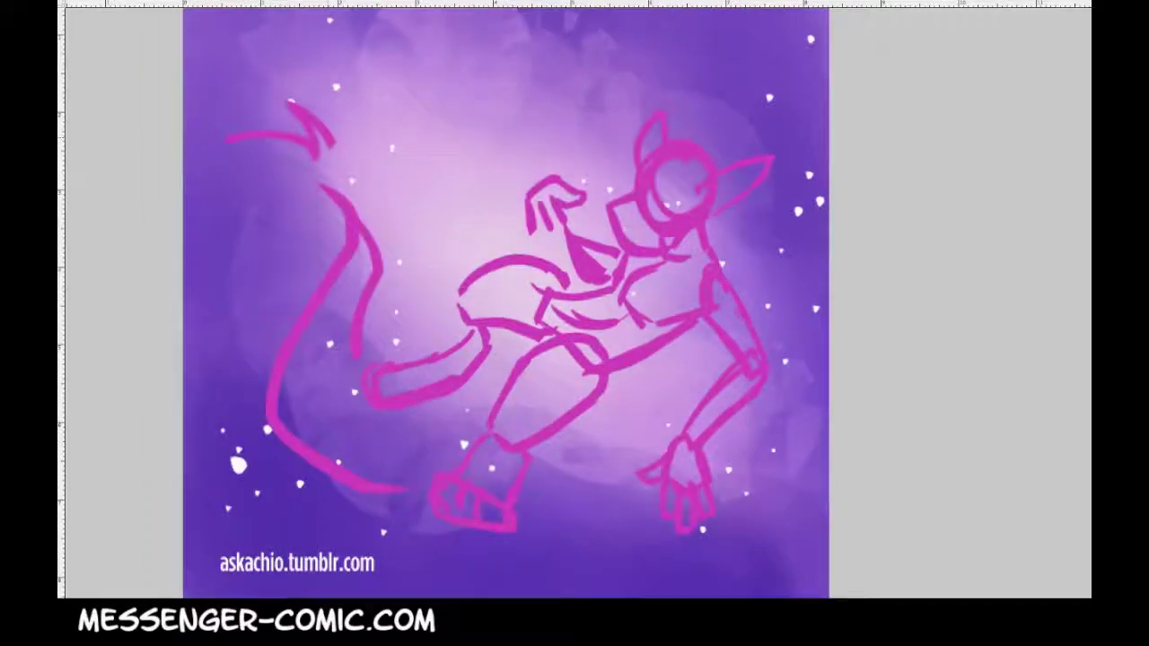
{"action": "mouse_move", "coordinate": [331, 108]}
{"action": "left_mouse_down"}
{"action": "mouse_move", "coordinate": [343, 167]}
{"action": "mouse_move", "coordinate": [357, 127]}
{"action": "left_mouse_up"}
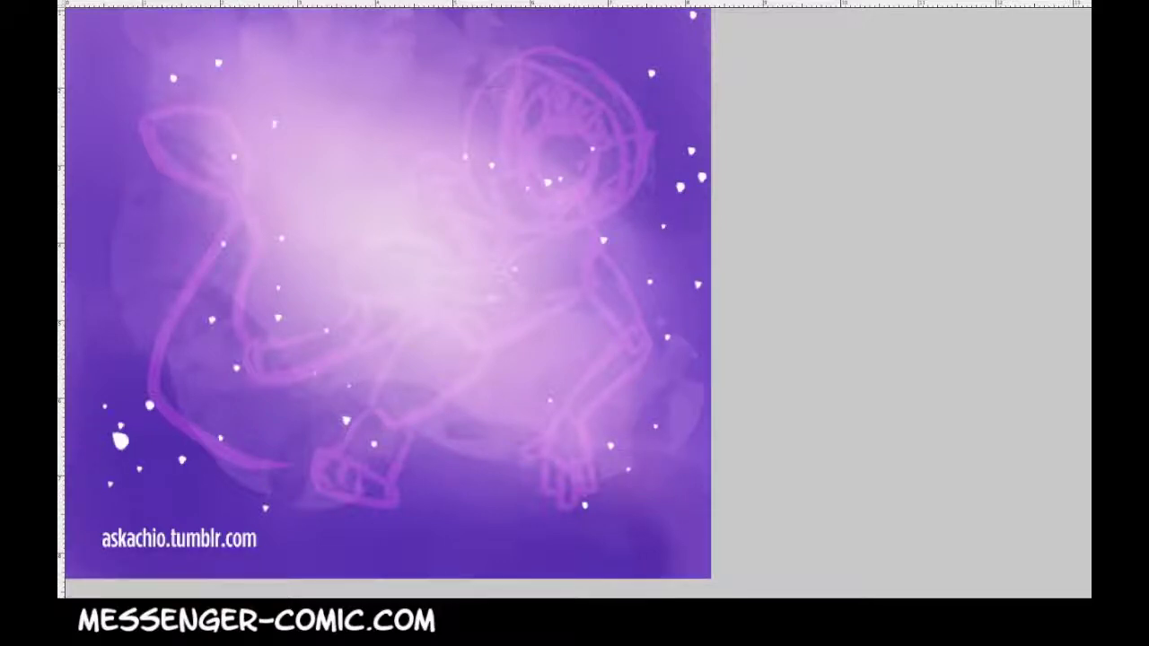
Step: Ink the character's face and the rounded helmet outline in dark purple over the faded magenta sketch
{"action": "key", "text": "ctrl+plus"}
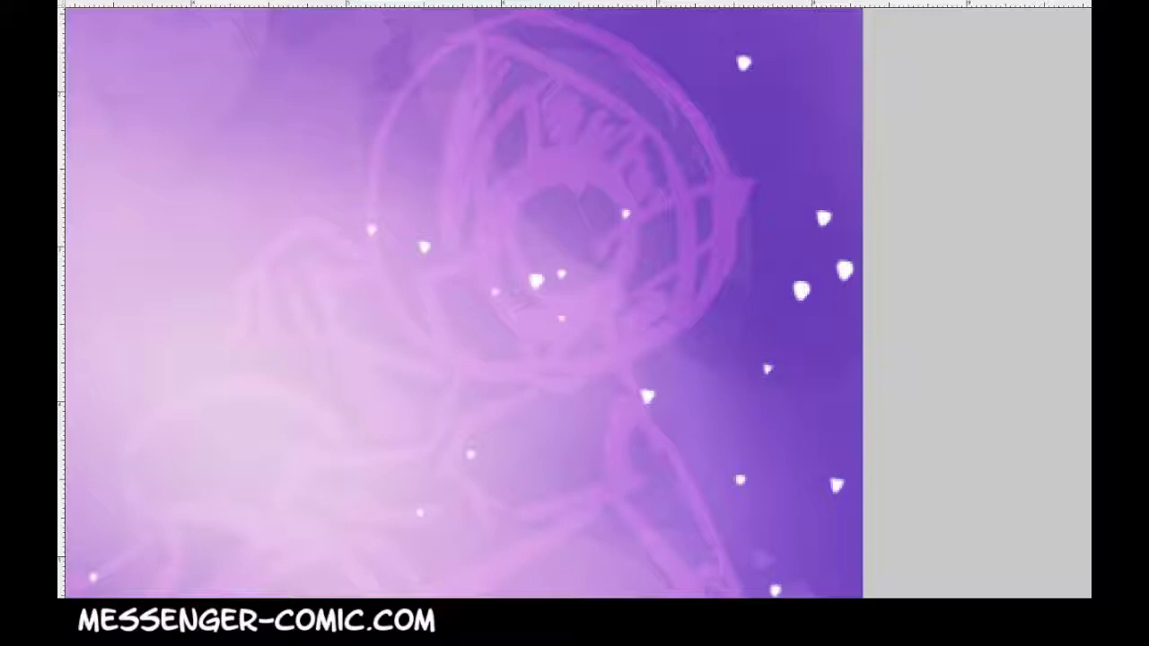
{"action": "left_click_drag", "start_coordinate": [483, 209], "coordinate": [426, 275]}
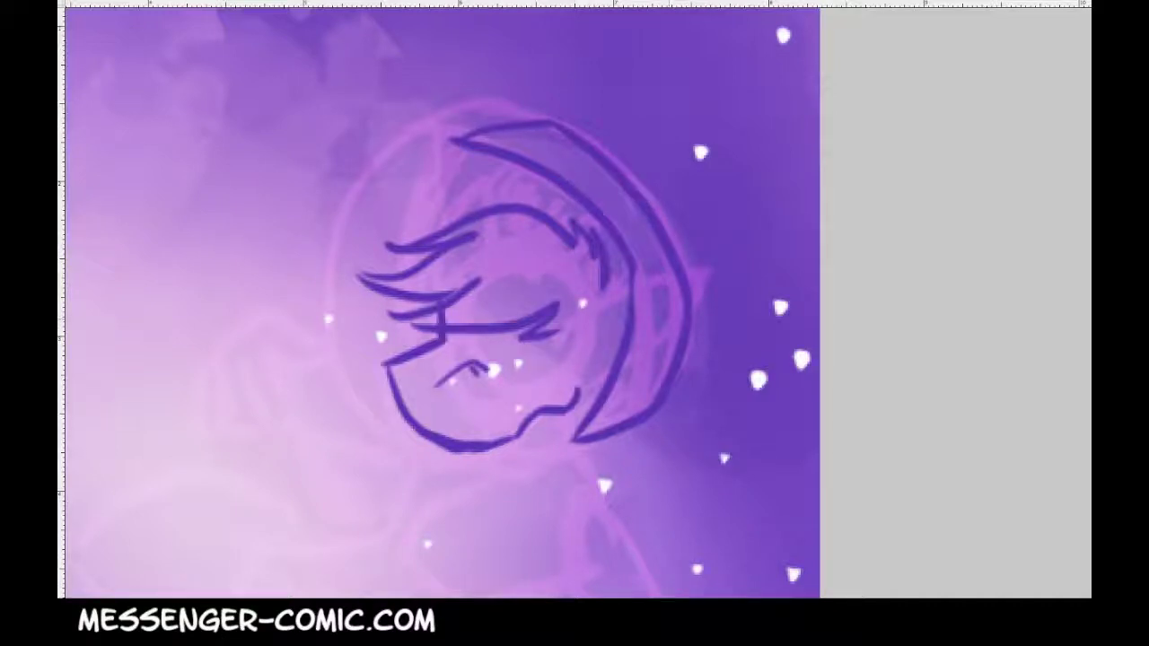
{"action": "left_click_drag", "start_coordinate": [455, 142], "coordinate": [455, 469]}
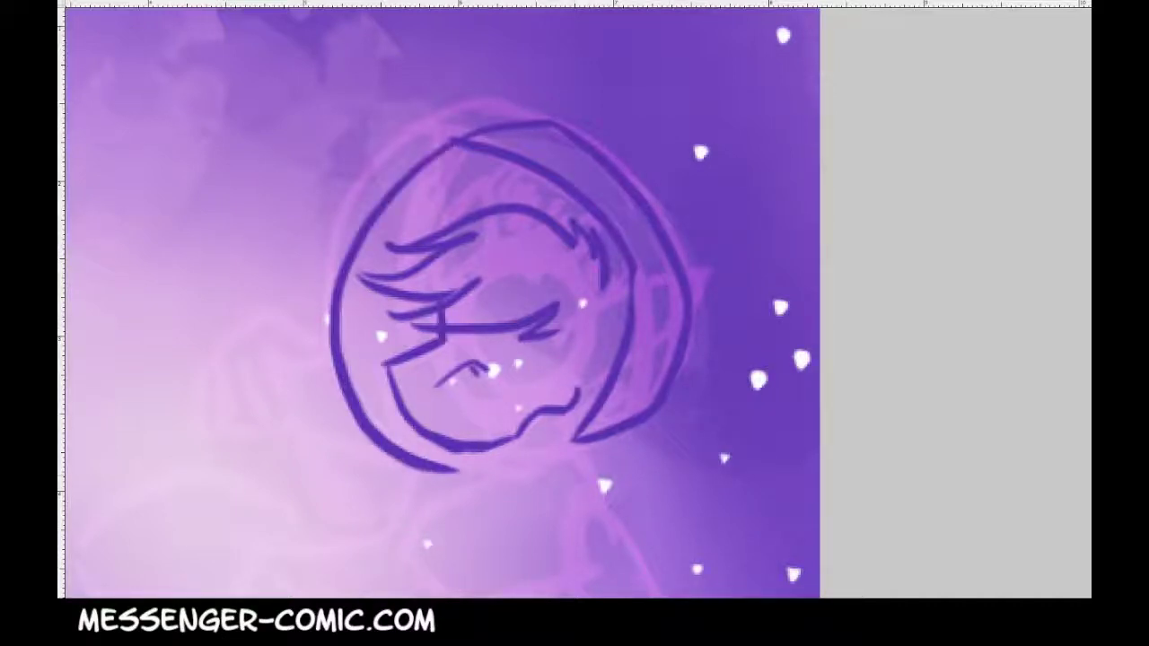